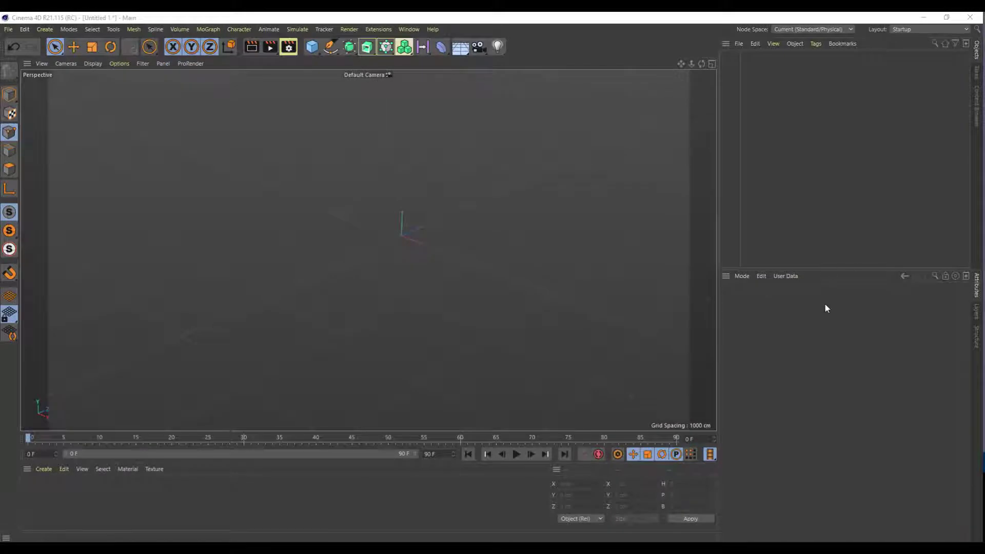
Add a cube primitive to the empty scene.
left_click(312, 51)
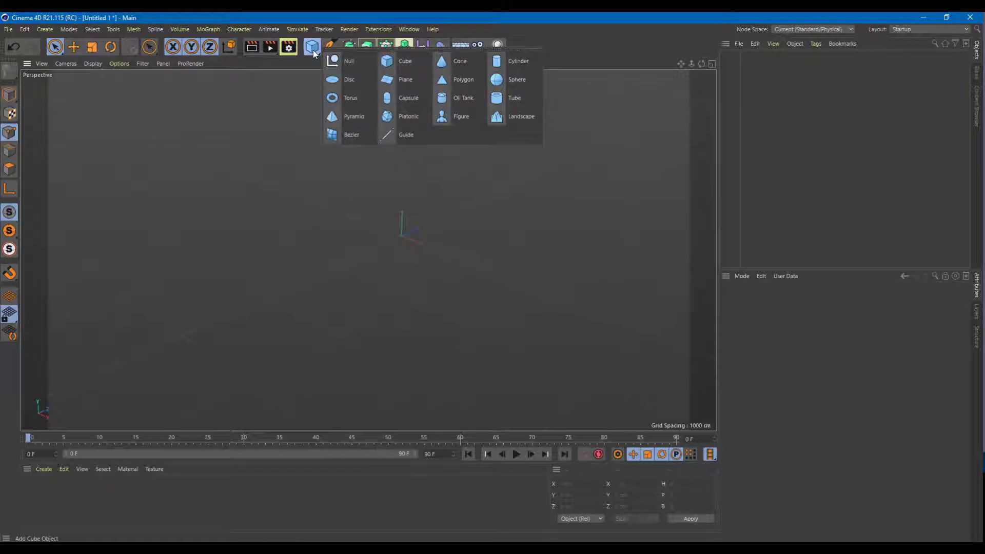
left_click(400, 61)
scroll(417, 210, "up", 5)
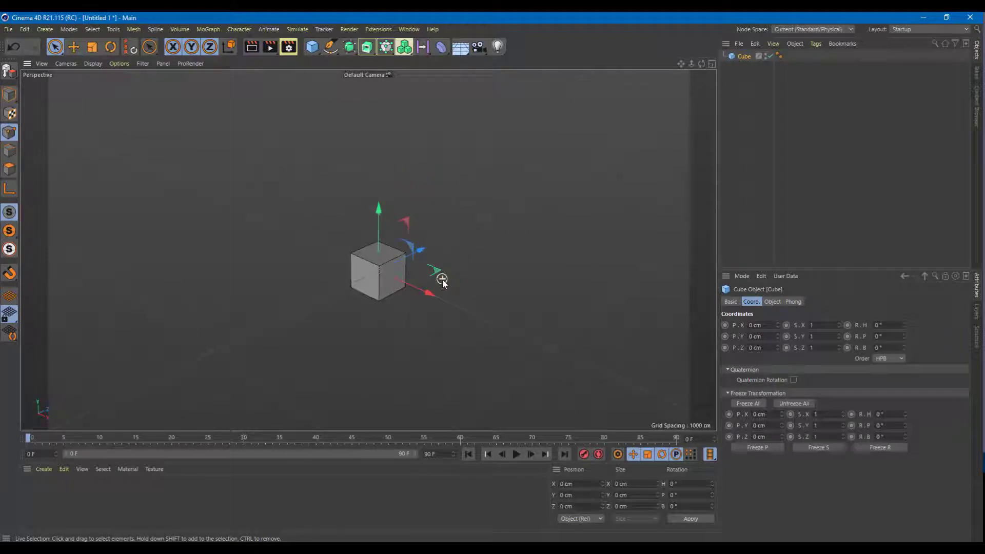
scroll(442, 281, "up", 5)
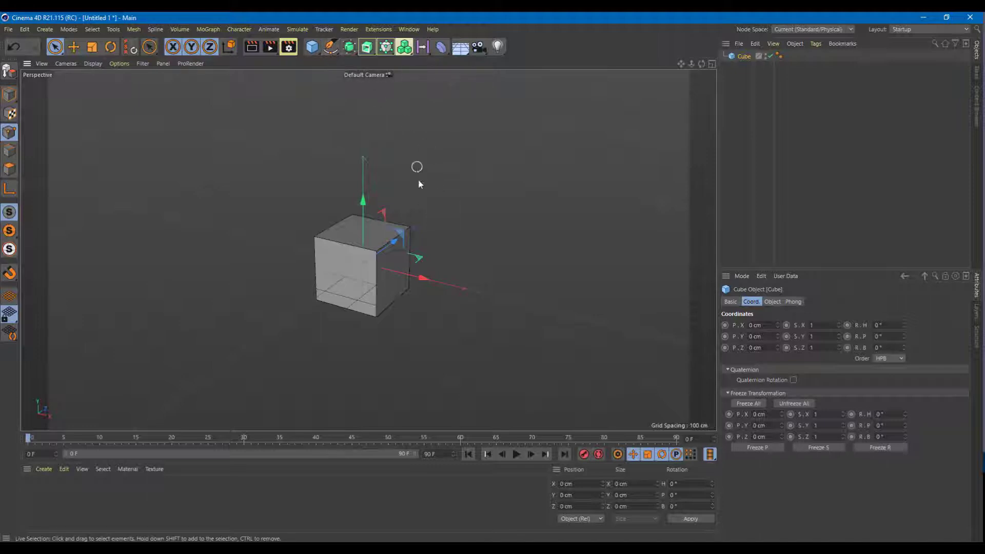
Add a Flower spline around the cube and scale it up to an outer radius of about 568 cm.
left_click(331, 46)
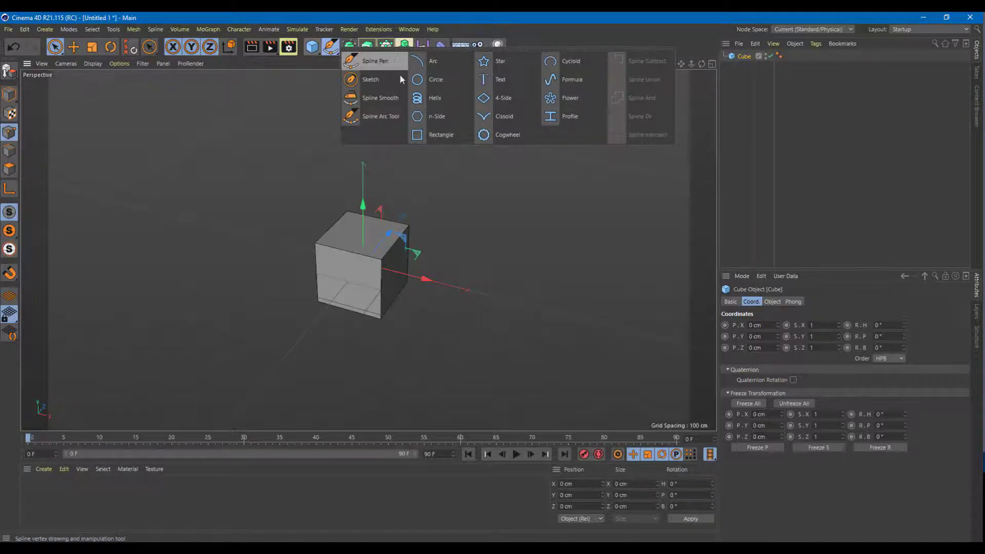
left_click(559, 103)
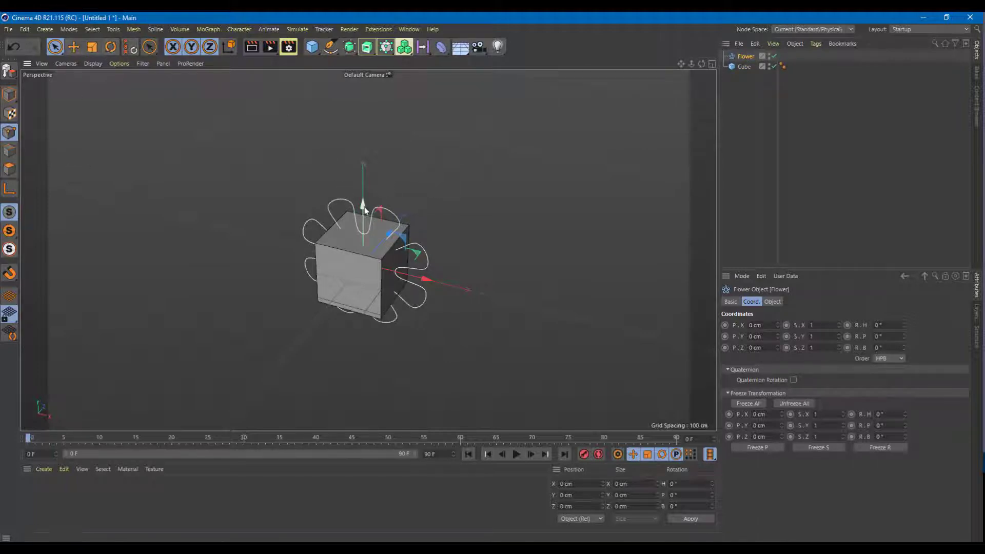
key("t")
left_click_drag(406, 246, 515, 286)
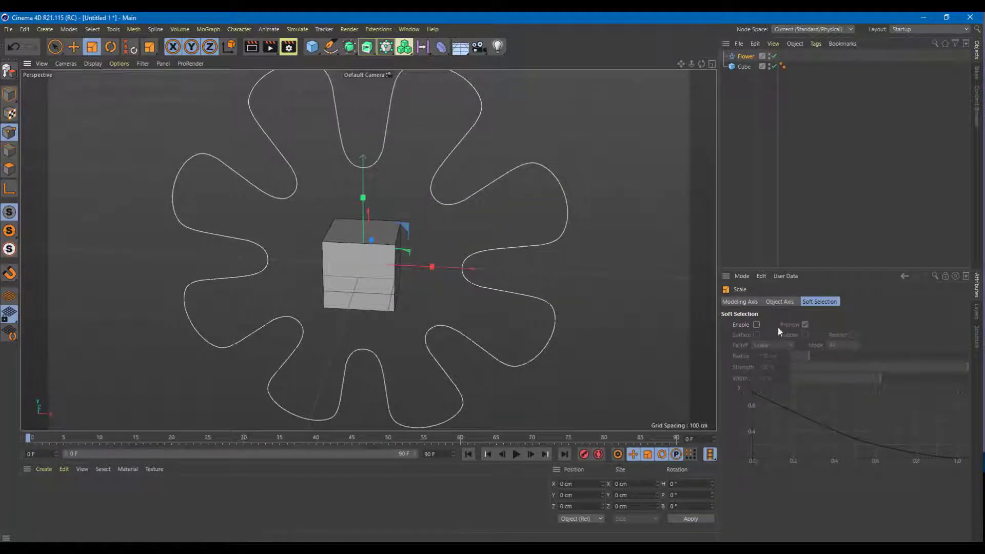
Set the Flower spline's number of petals to 5.
left_click(744, 57)
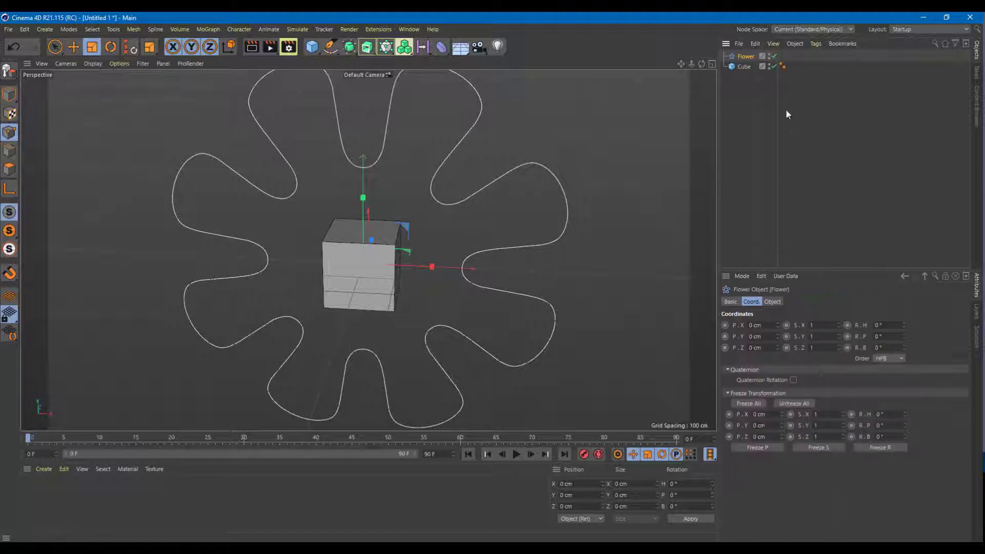
left_click(732, 303)
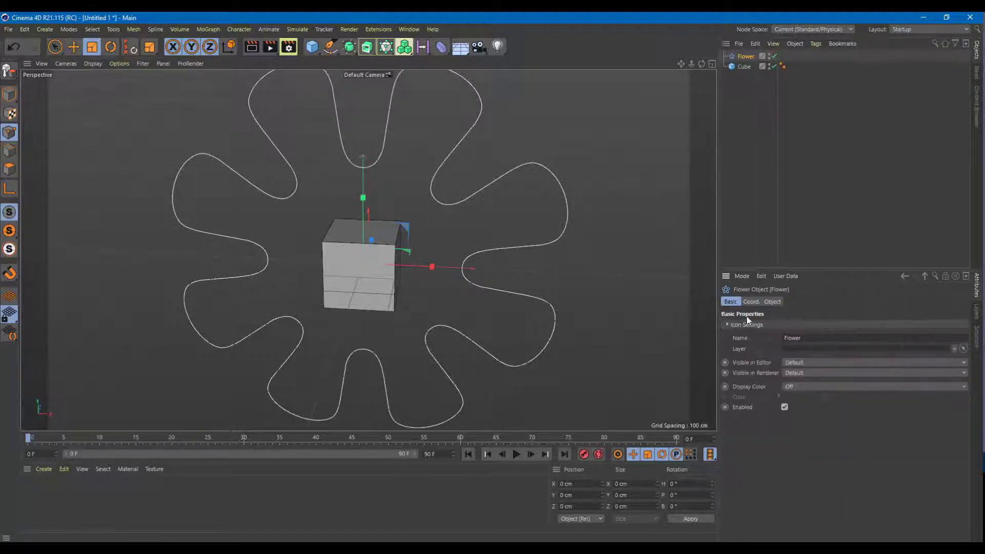
left_click(752, 303)
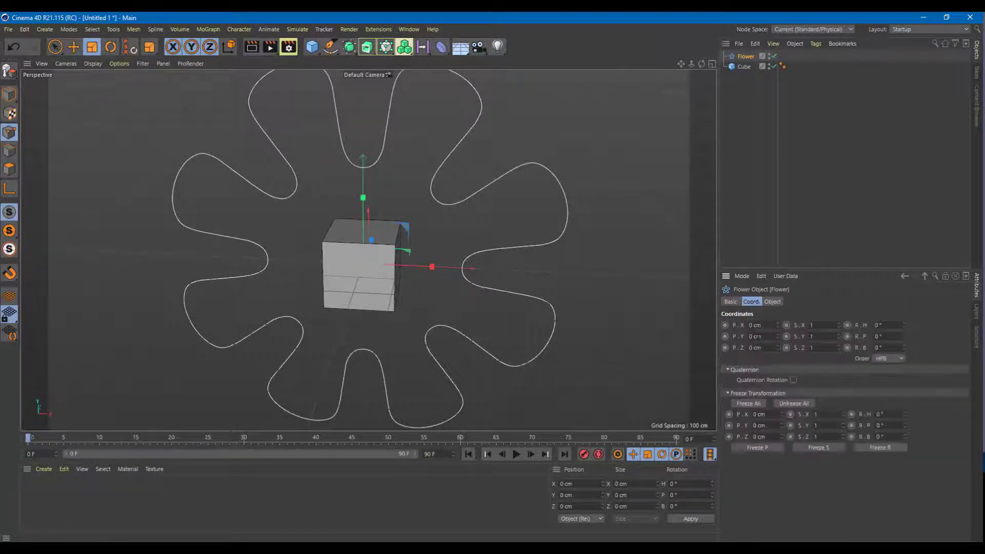
left_click_drag(778, 326, 775, 66)
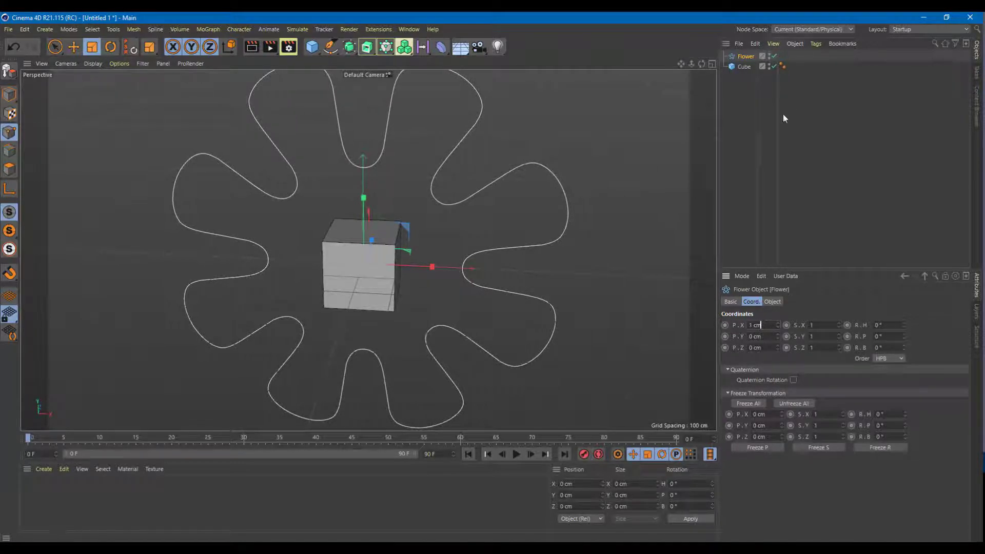
left_click(777, 302)
type("5")
key("Return")
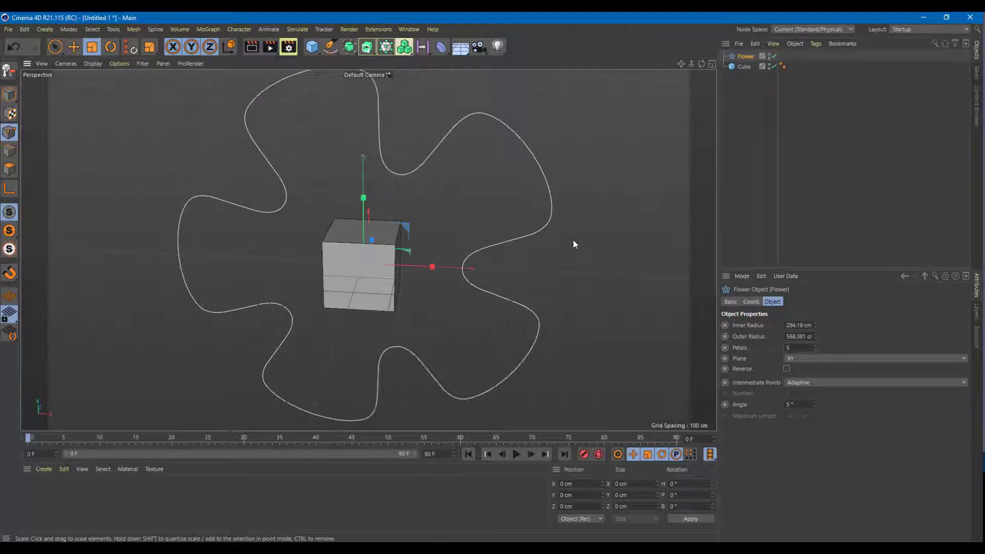
Add a Spline Wrap deformer and make it a child of the cube.
left_click_drag(577, 242, 513, 241, "alt")
scroll(486, 259, "down", 4)
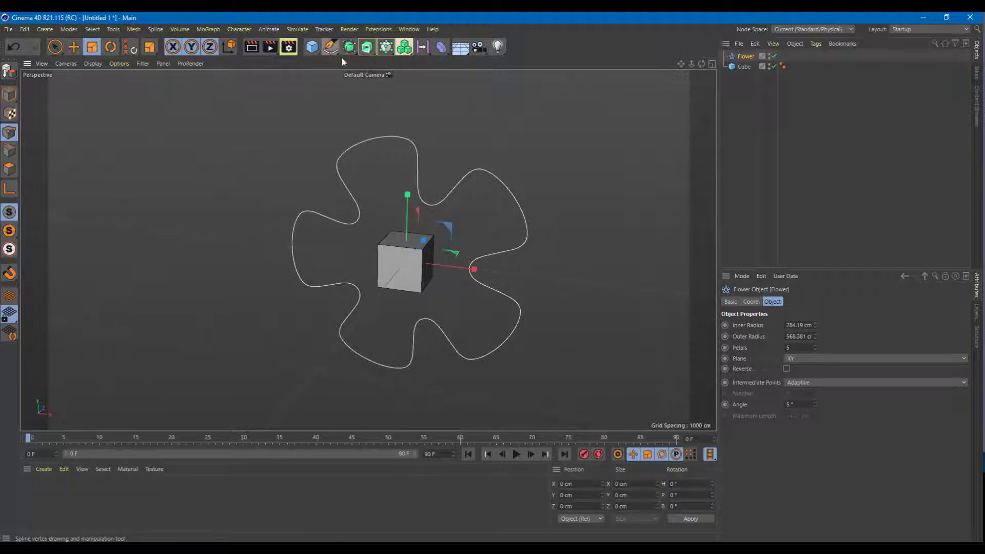
left_click(440, 47)
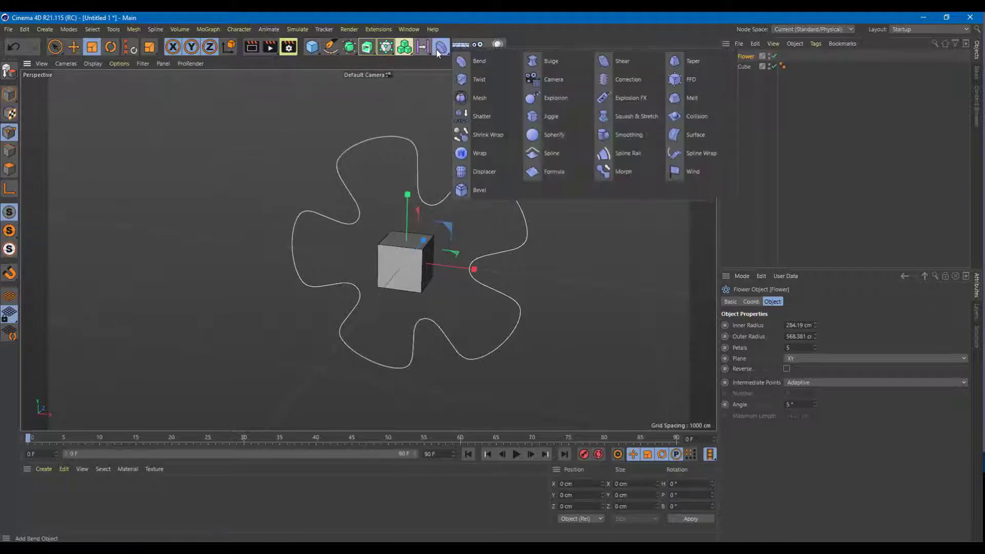
left_click(701, 154)
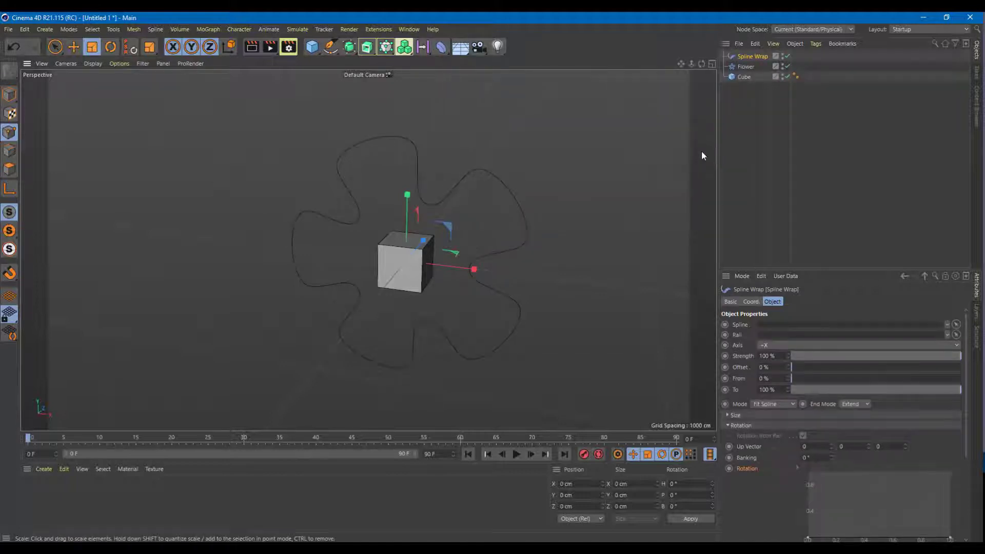
left_click(745, 77)
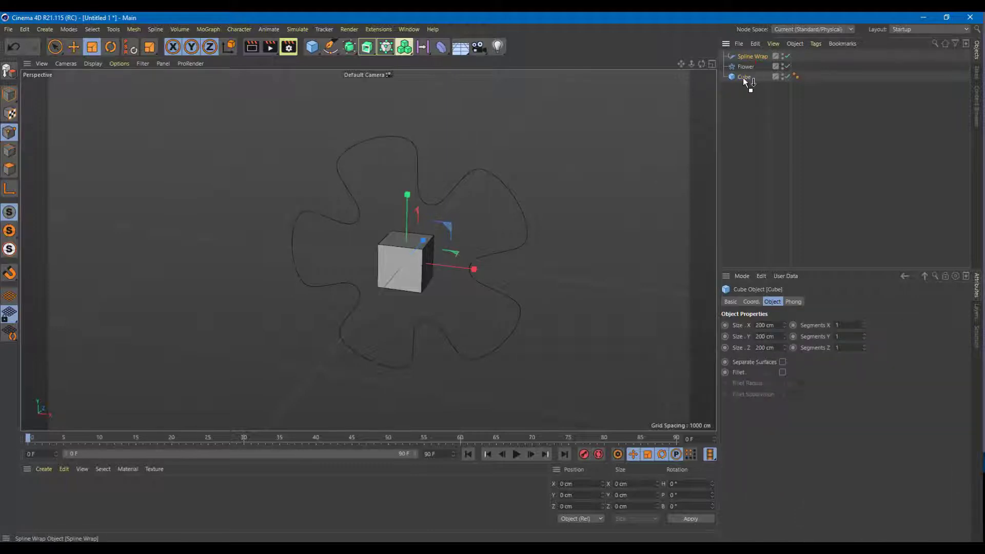
left_click_drag(744, 78, 745, 77)
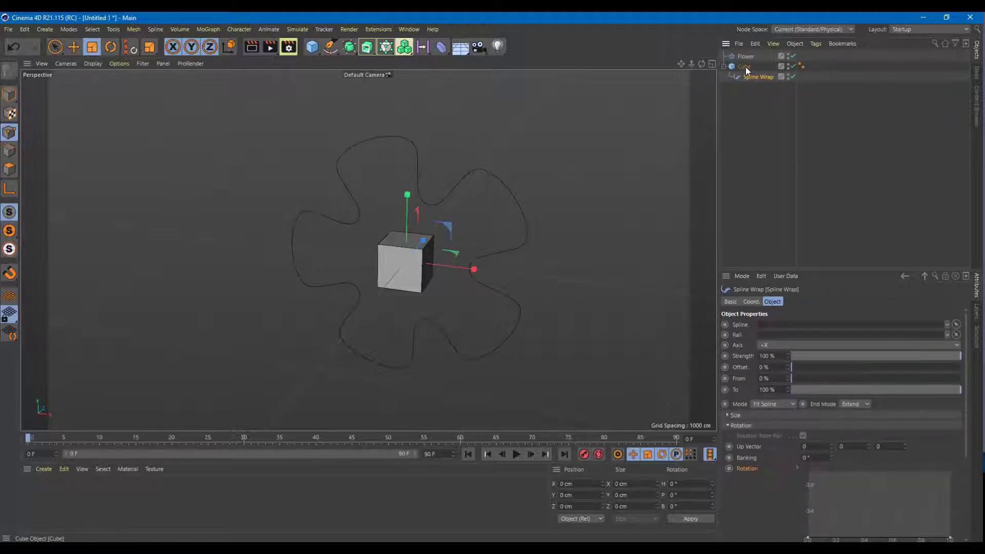
Assign the Flower spline as the guiding spline of the Spline Wrap deformer.
left_click(746, 66)
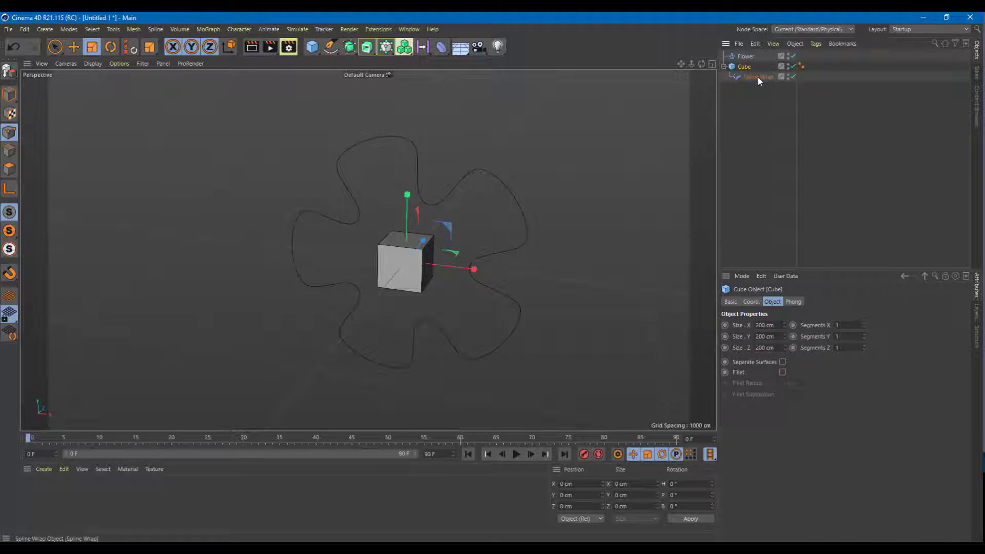
left_click(759, 77)
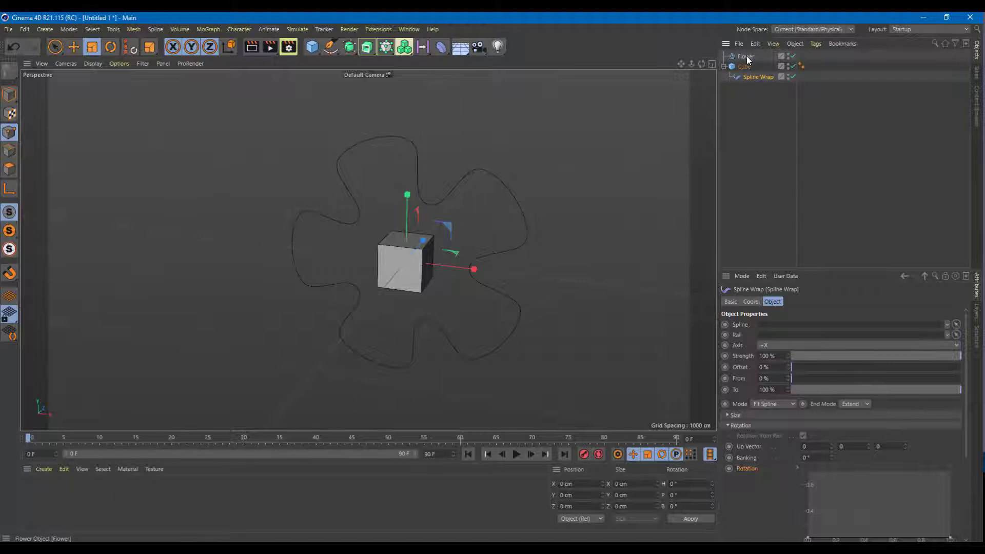
left_click_drag(750, 108, 774, 331)
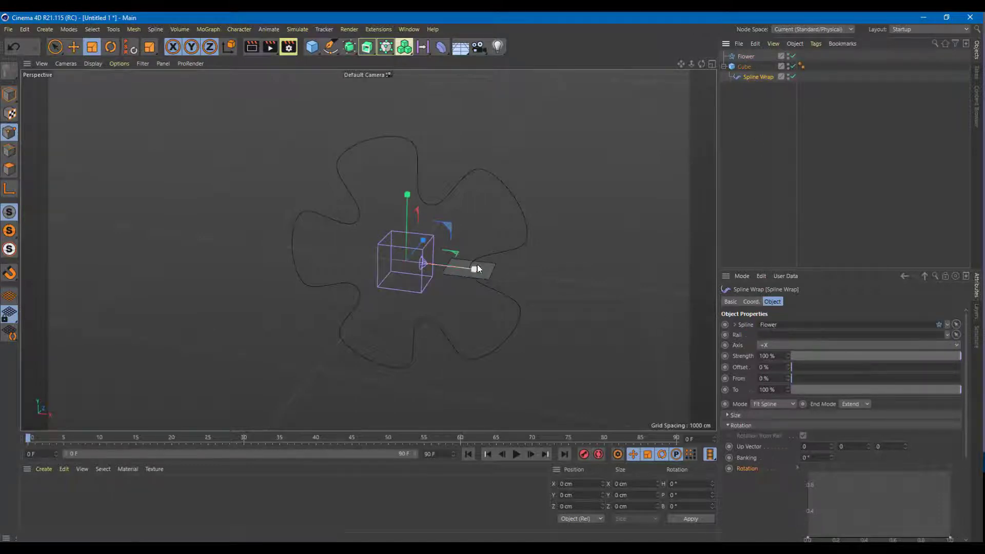
Raise the cube's X segments to 5 and further up to 81 so it bends along the flower.
scroll(490, 264, "up", 3)
scroll(491, 263, "up", 2)
scroll(533, 299, "down", 5)
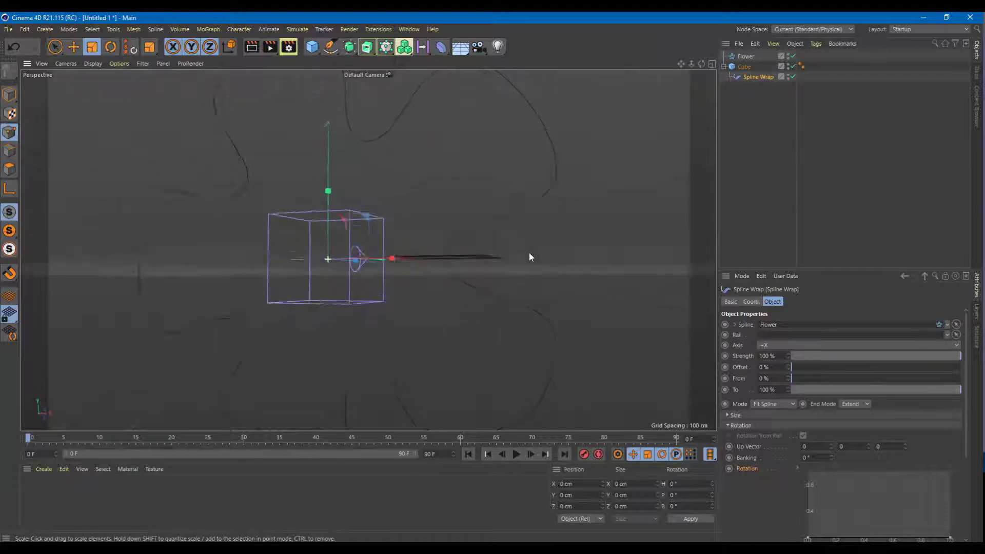
left_click(745, 65)
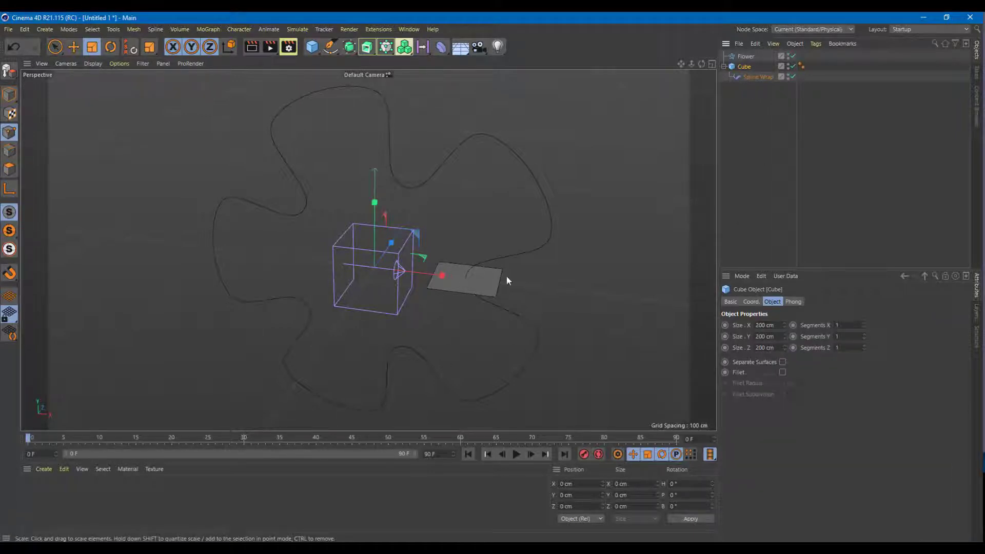
left_click(853, 325)
scroll(852, 325, "up", 4)
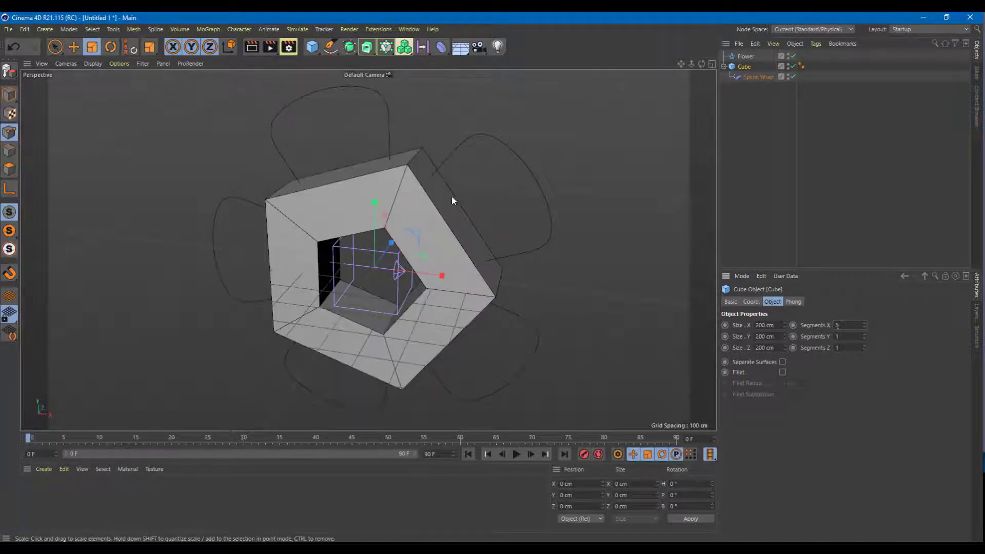
type("5")
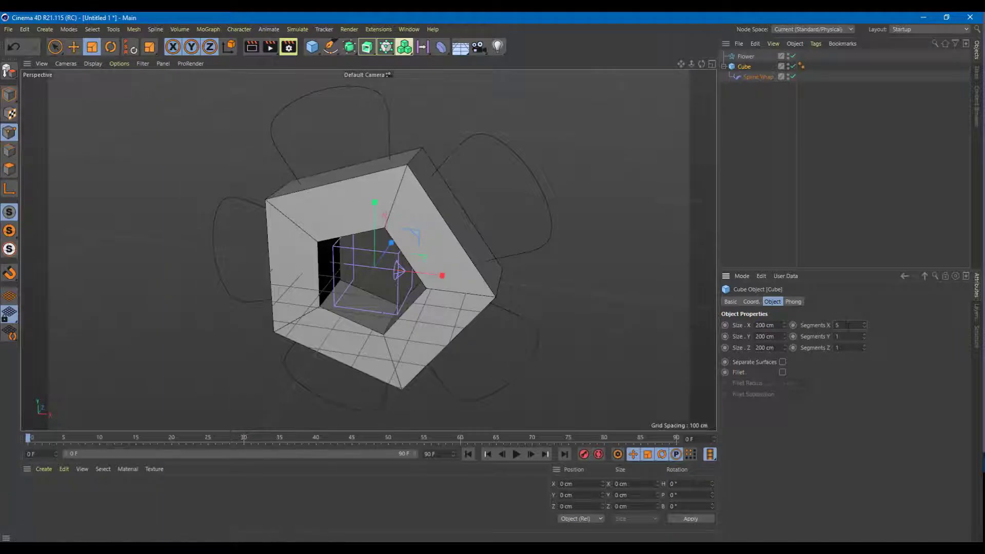
scroll(845, 322, "up", 13)
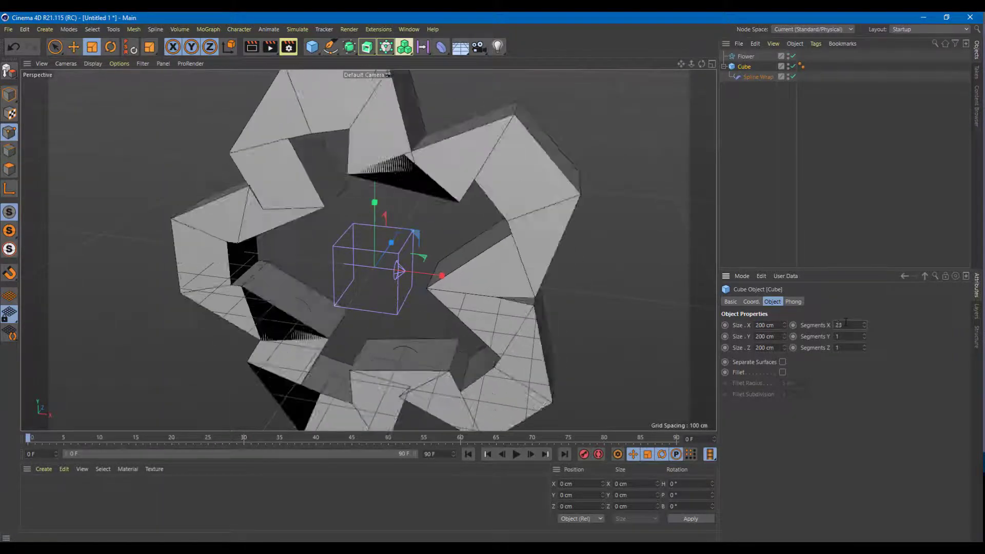
scroll(845, 321, "up", 20)
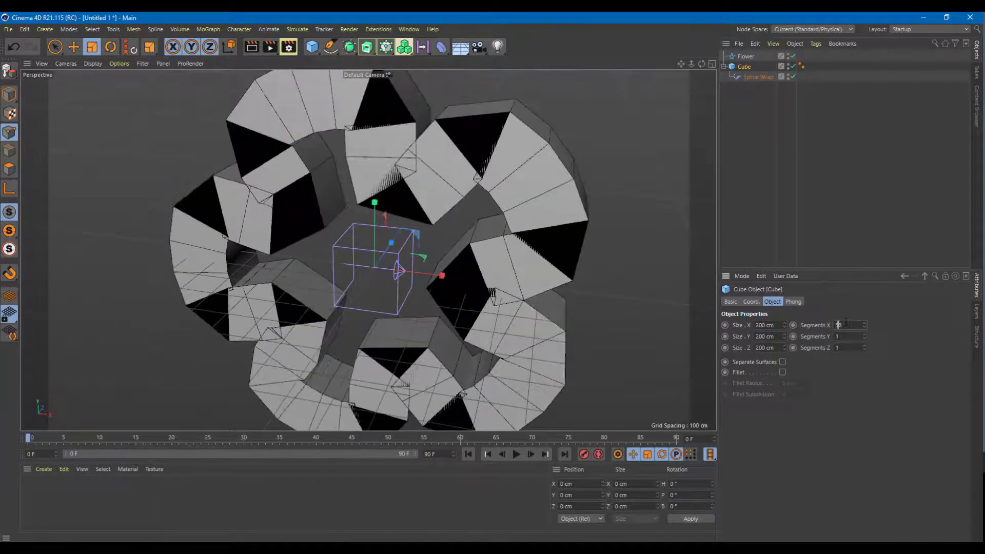
scroll(845, 322, "up", 15)
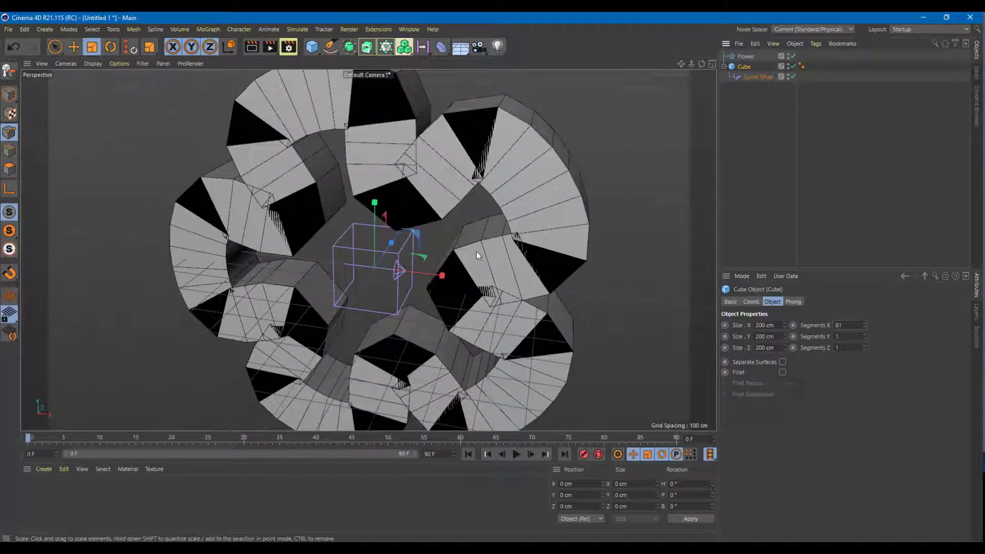
Scale the cube down to about 44.6 cm per side and set its X segments to 100.
left_click_drag(442, 277, 590, 282)
left_click(854, 325)
scroll(854, 325, "up", 10)
type("0")
key("Return")
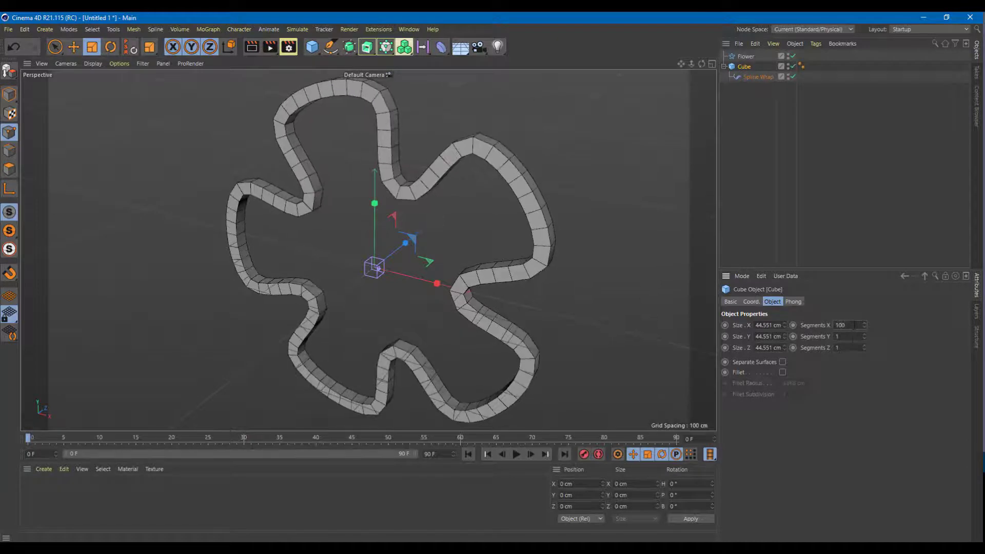
Set the cube's Y segments to 4 and Z segments to 5.
scroll(852, 339, "up", 4)
scroll(852, 340, "down", 1)
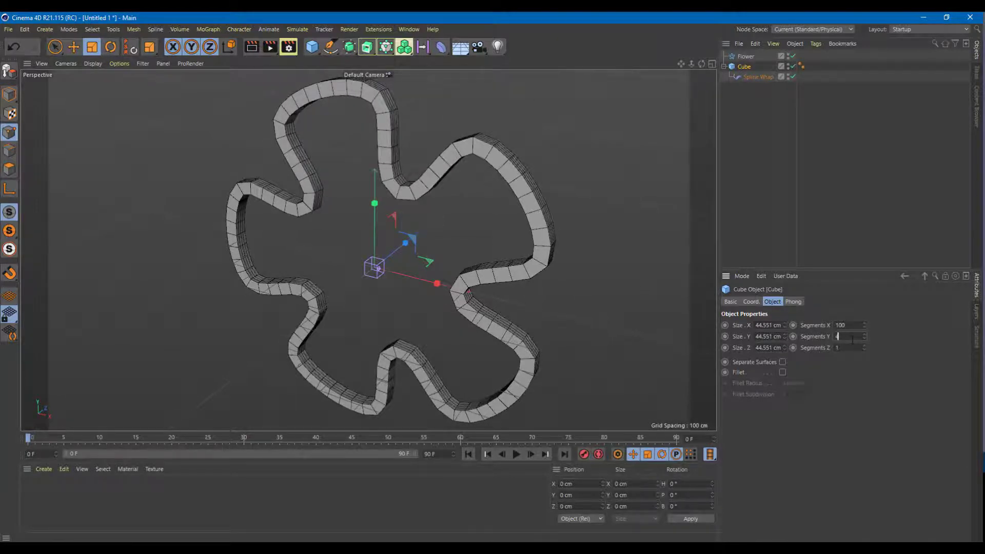
scroll(855, 350, "up", 4)
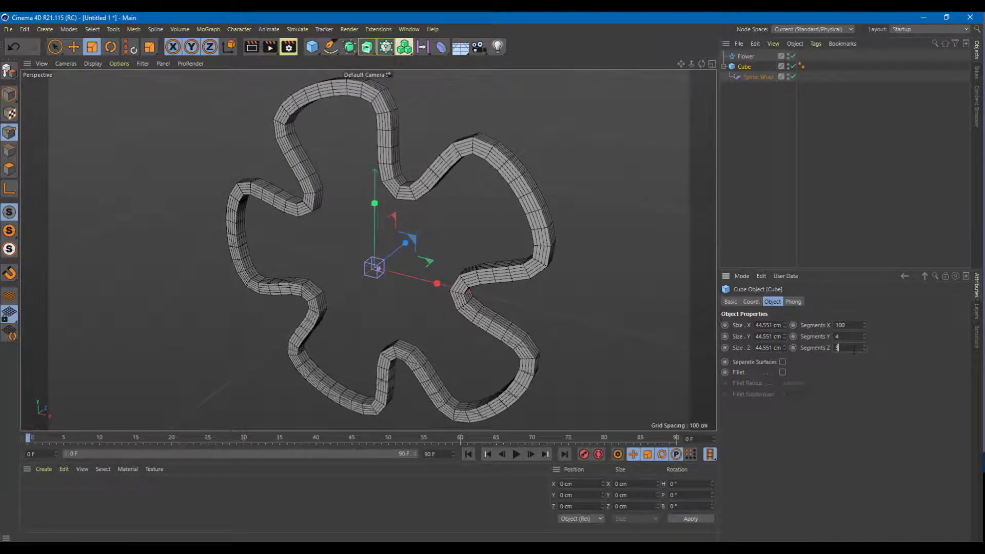
key("Return")
Try the -Y axis on the Spline Wrap deformer and restore the axis to +X.
left_click_drag(501, 259, 588, 336, "alt")
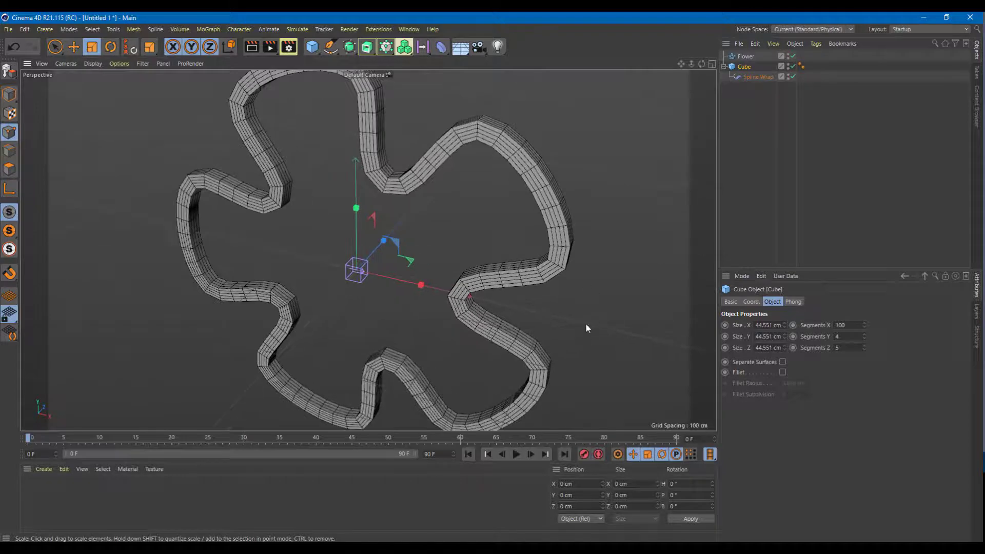
left_click_drag(591, 257, 610, 246, "alt")
left_click(742, 75)
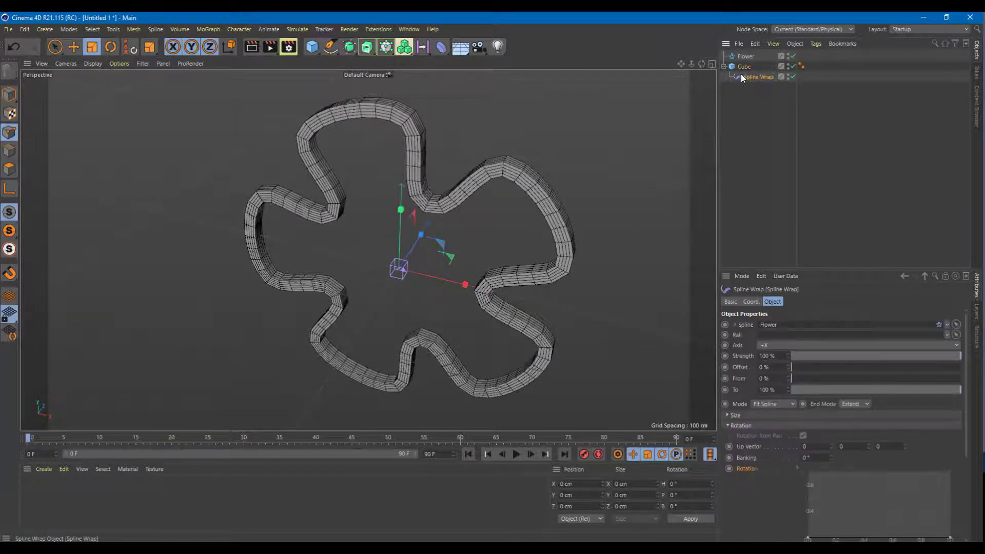
left_click(765, 347)
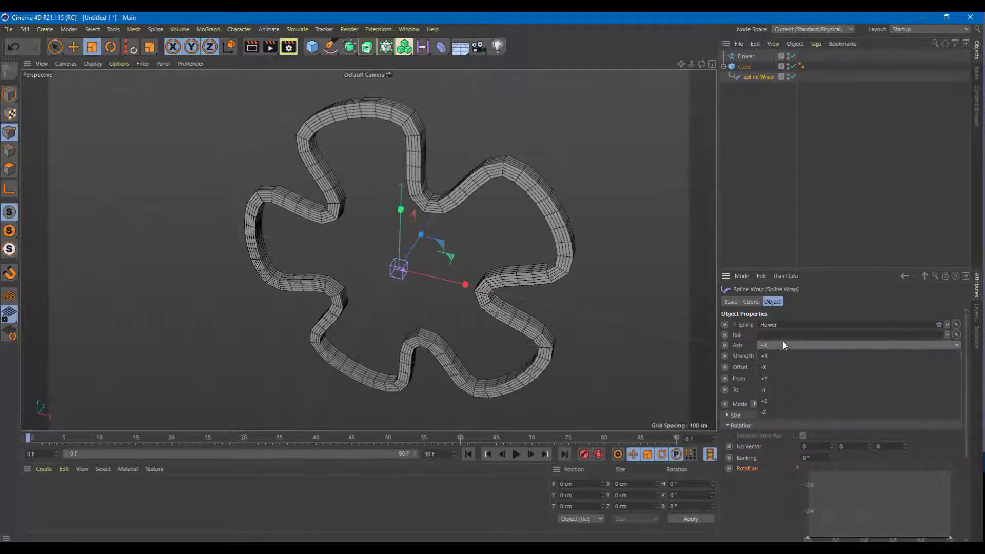
left_click(777, 366)
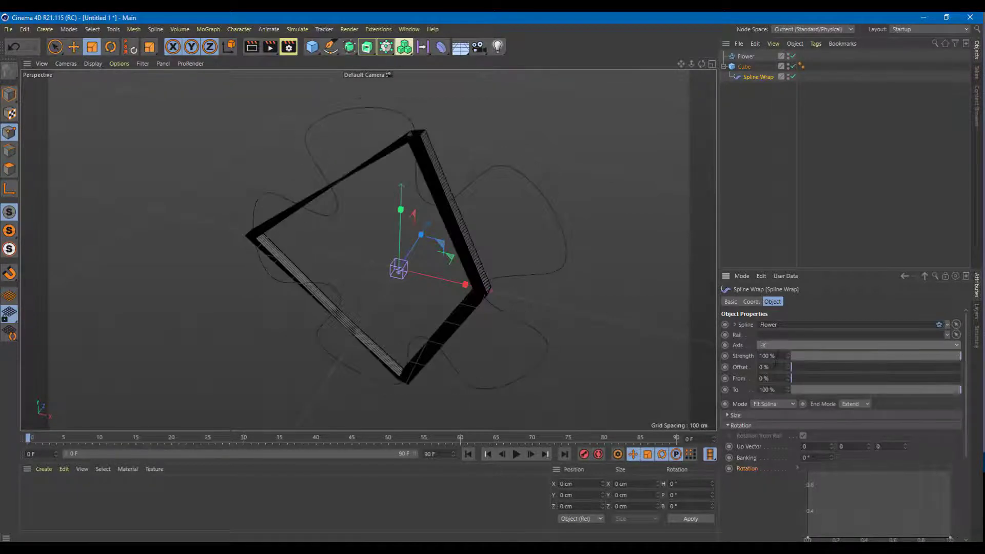
left_click(782, 347)
left_click(782, 357)
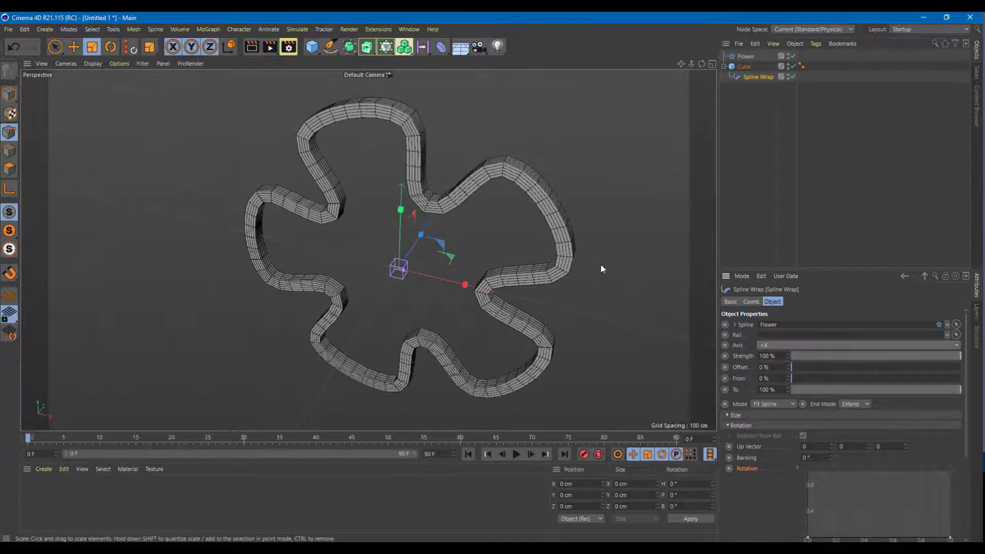
Try out the Spline Wrap's offset and range values, and return them to 0% offset, from 0% to 100%.
scroll(602, 267, "up", 5)
left_click_drag(800, 368, 964, 389)
mouse_move(801, 378)
left_mouse_down()
mouse_move(938, 377)
mouse_move(782, 381)
left_mouse_up()
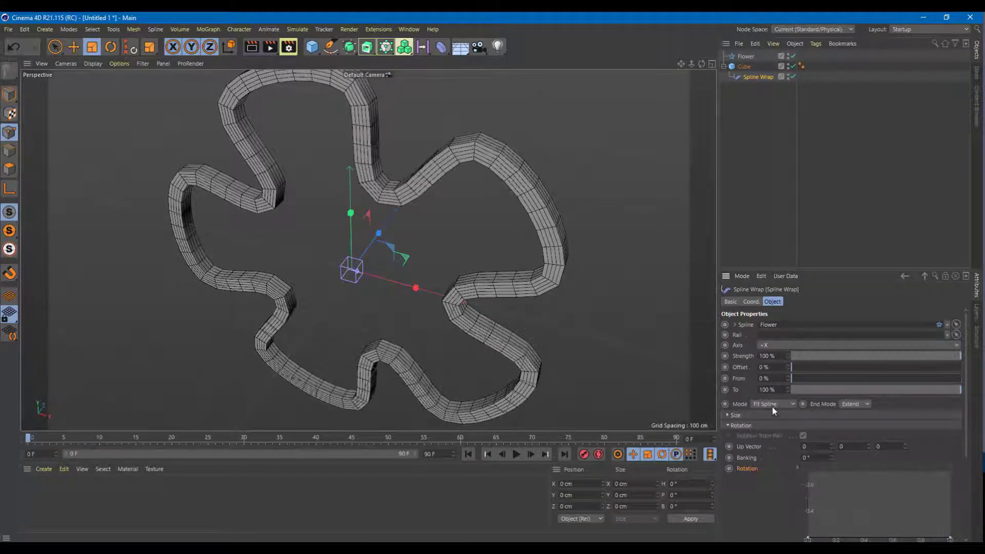
Shape the Spline Wrap's Size curve with both ends at about 0.5 and an added point at about 0.4 along, near full size.
left_click(727, 416)
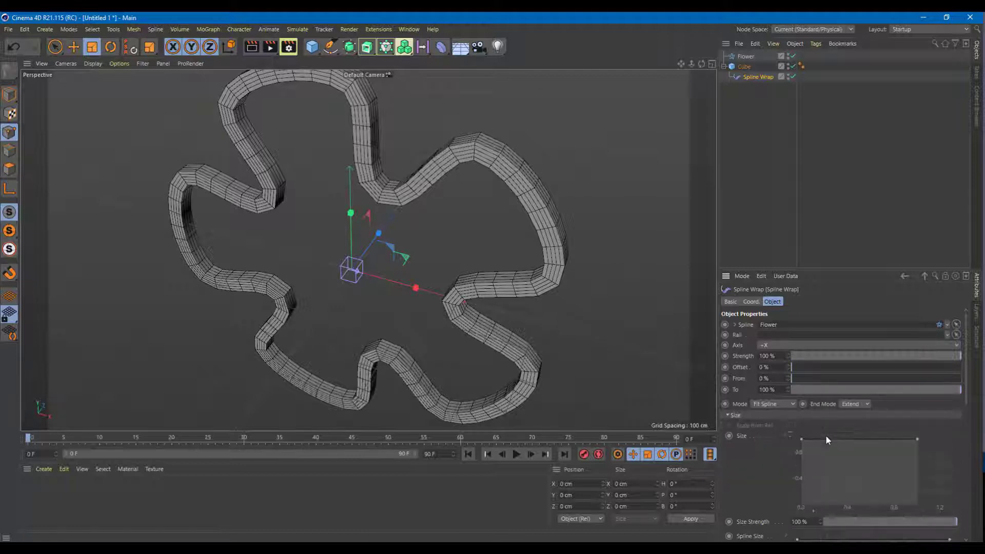
mouse_move(918, 439)
left_mouse_down()
mouse_move(920, 514)
mouse_move(925, 430)
mouse_move(922, 518)
mouse_move(918, 440)
left_mouse_up()
left_click_drag(802, 440, 801, 495)
left_click(859, 472, "ctrl")
left_click_drag(859, 473, 851, 440)
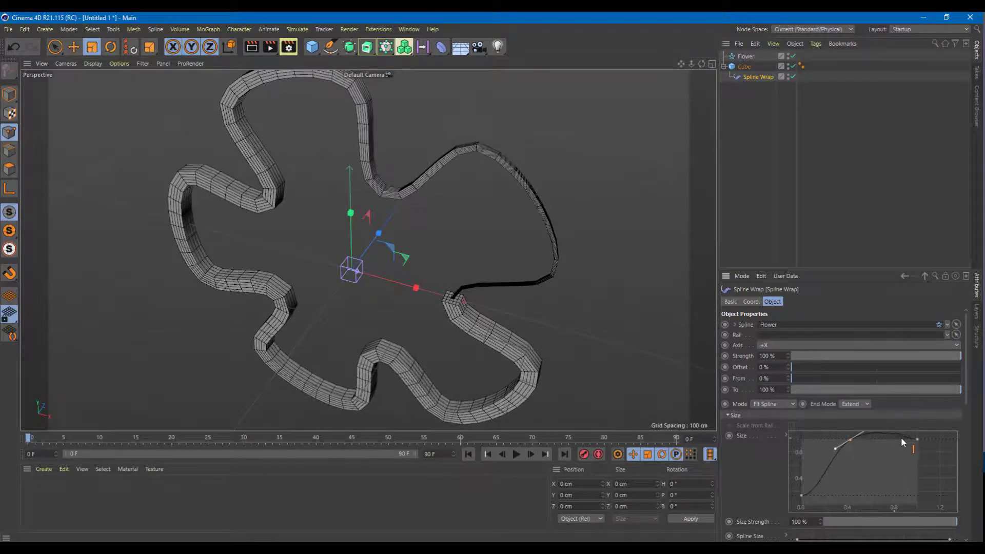
left_click_drag(917, 439, 922, 517)
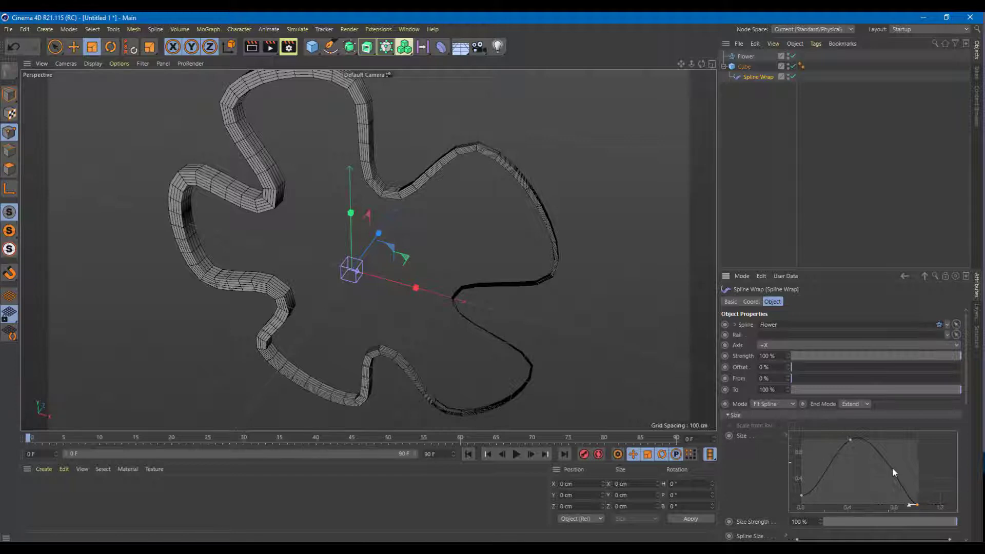
left_click_drag(916, 505, 916, 469)
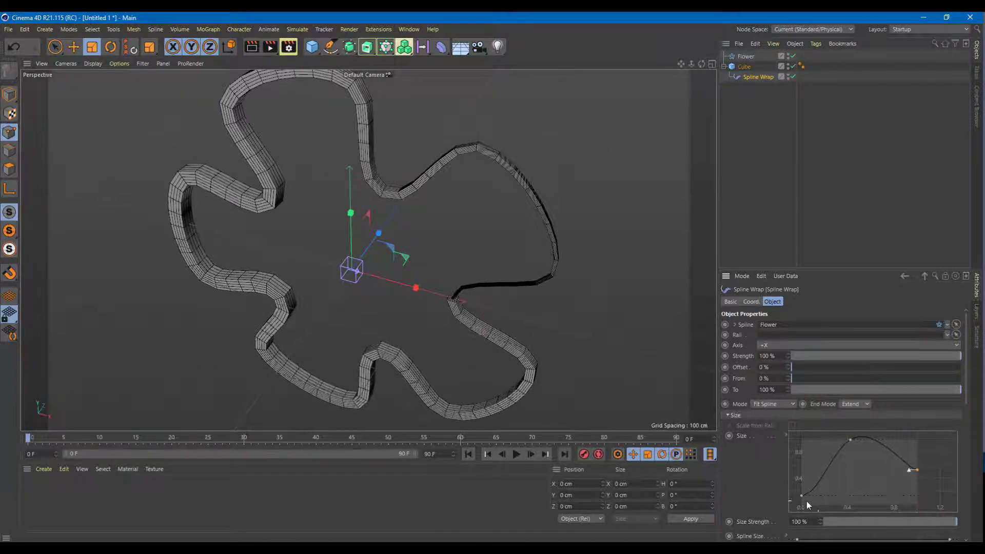
left_click_drag(802, 497, 799, 472)
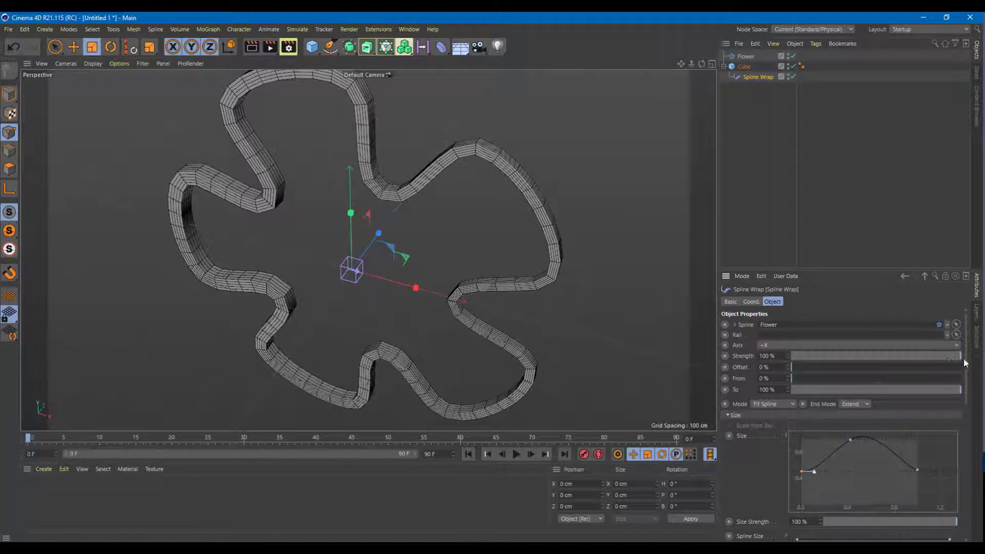
Try out the Size Strength, the Spline Size curve and the Spline Size Strength, and return both strengths to 100%.
scroll(885, 446, "down", 5)
left_click_drag(891, 430, 957, 430)
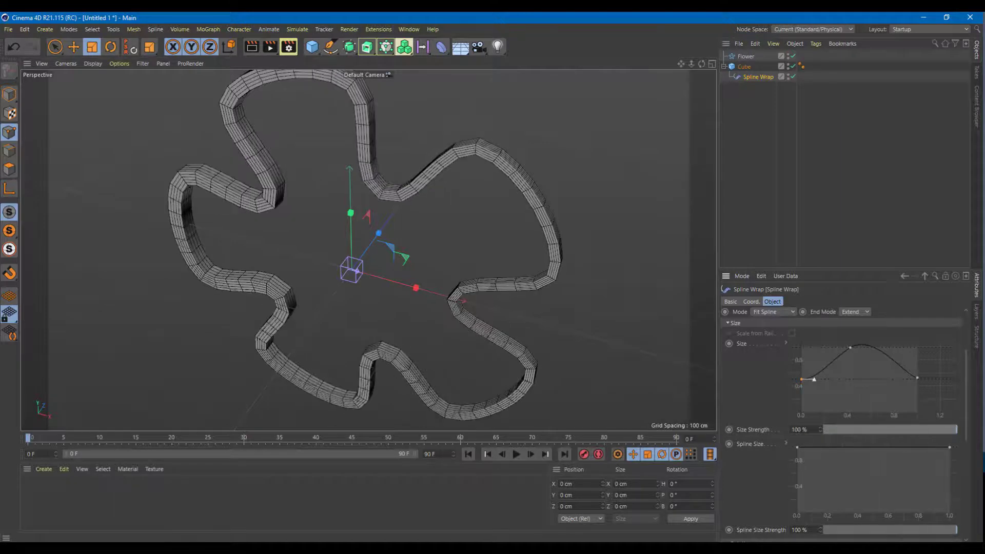
left_click_drag(798, 448, 943, 443)
left_click_drag(965, 399, 964, 459)
left_click_drag(908, 388, 959, 396)
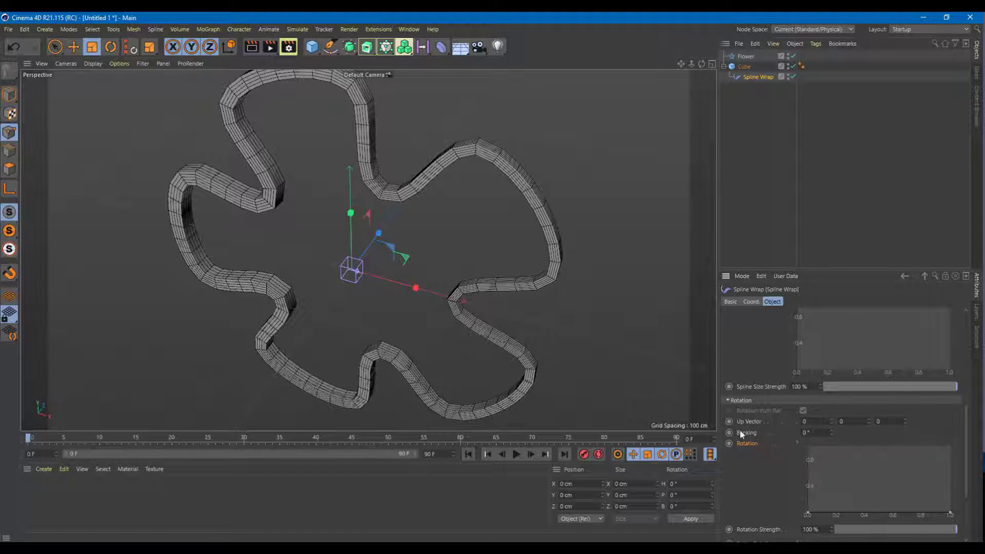
Raise the end point of the Rotation curve to about 1 and set the Rotation Strength to 918%.
left_click(805, 421)
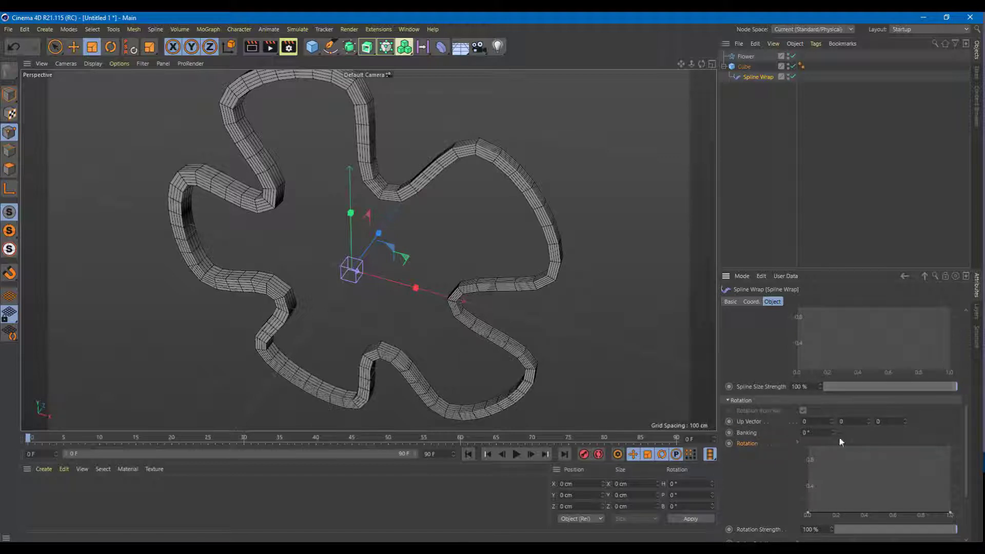
left_click_drag(948, 507, 968, 473)
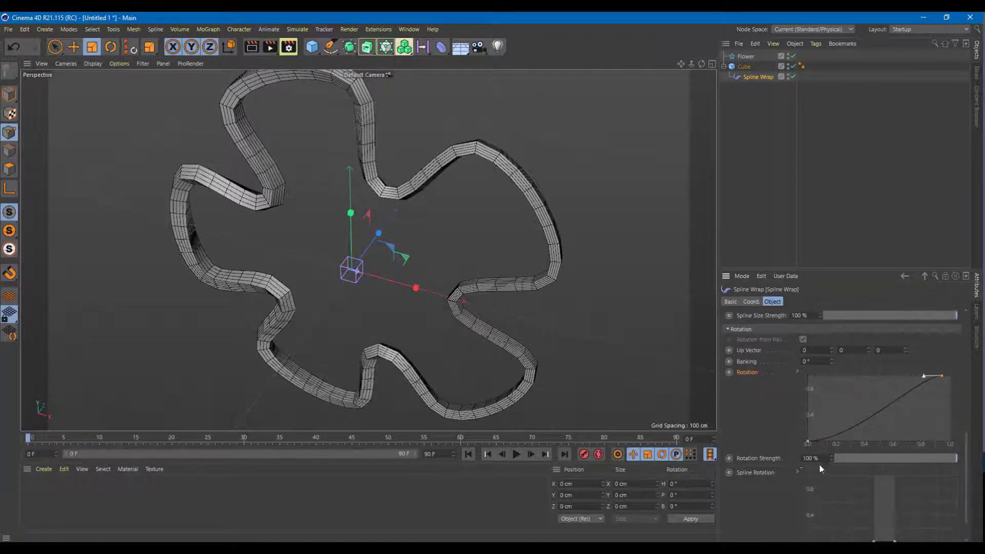
left_click_drag(831, 458, 831, 334)
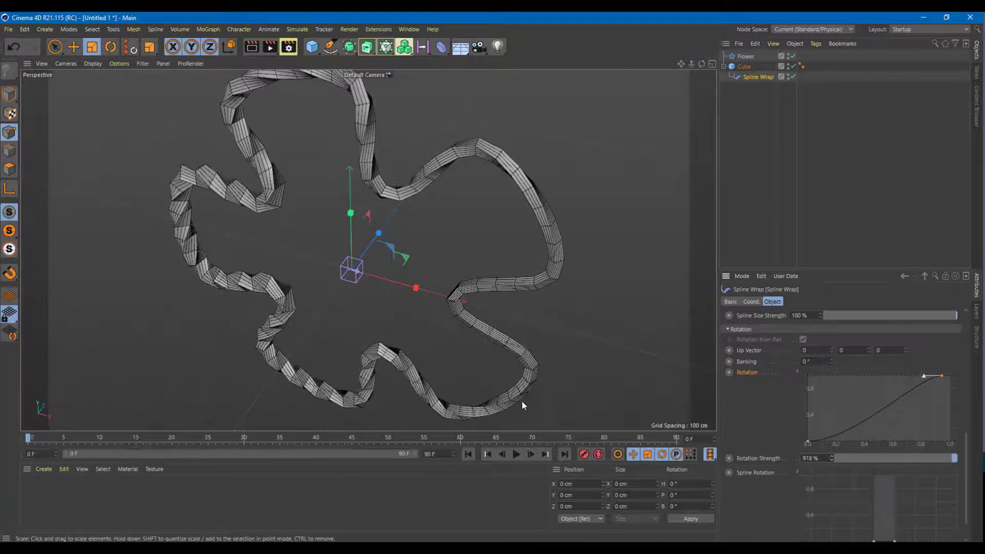
left_click_drag(475, 376, 609, 190, "alt")
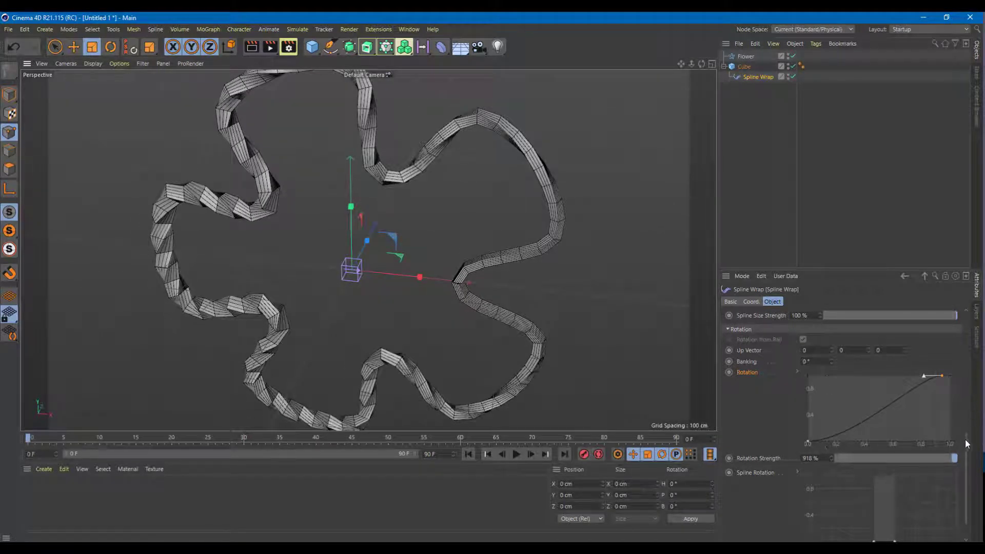
Raise the end of the Spline Rotation curve to about 0.7 and set the Spline Rotation Strength to 65%.
scroll(966, 443, "down", 3)
left_click_drag(830, 524, 898, 454)
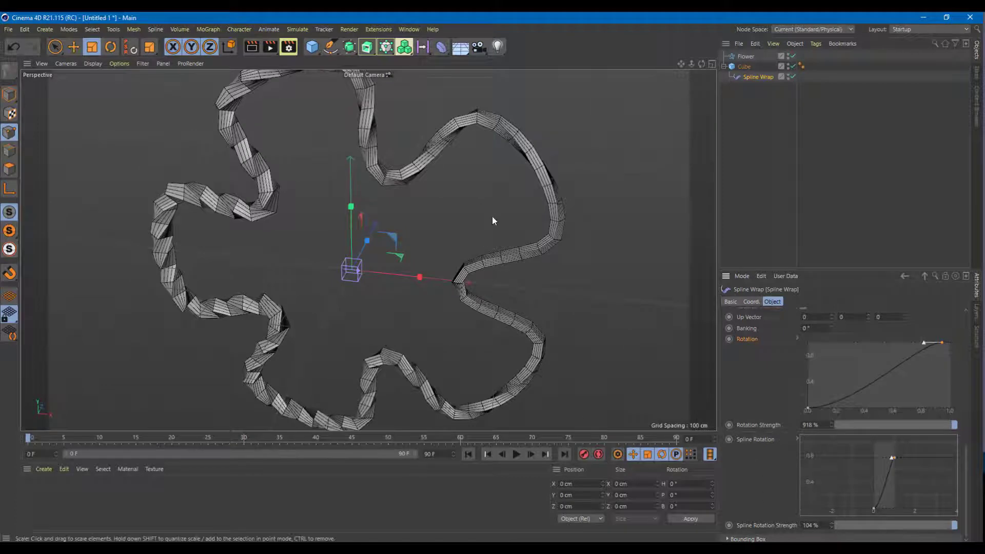
left_click_drag(910, 457, 910, 463)
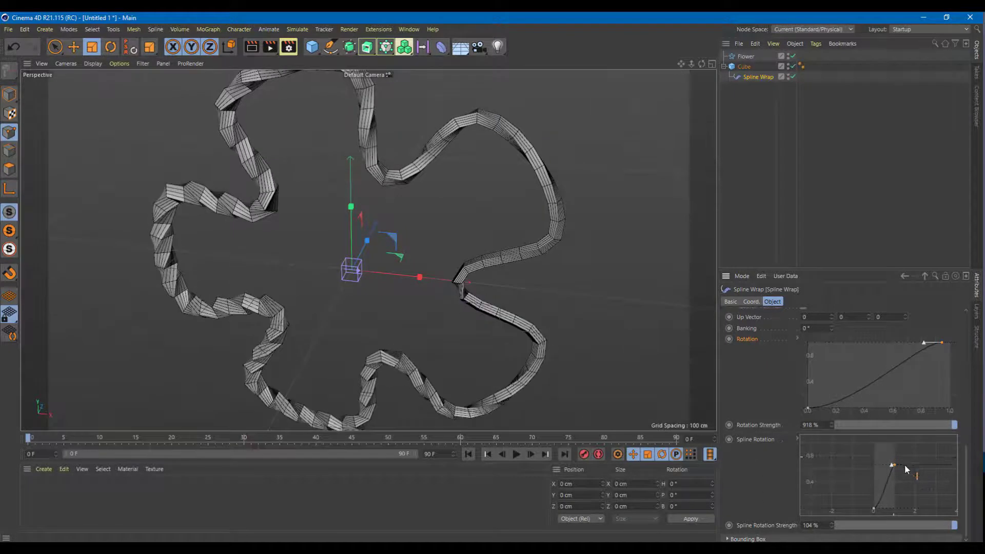
left_click_drag(953, 525, 915, 525)
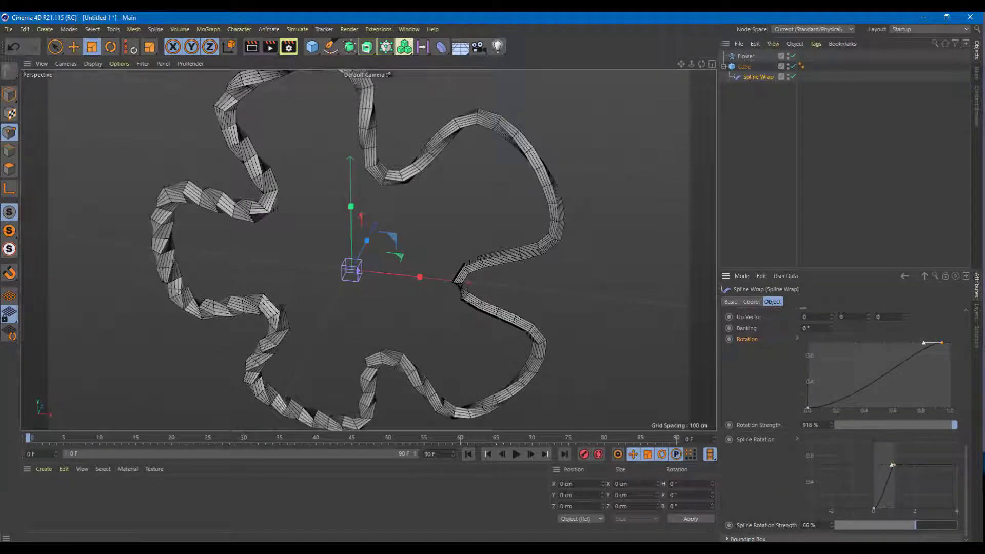
mouse_move(831, 525)
left_mouse_down()
mouse_move(831, 506)
mouse_move(831, 526)
left_mouse_up()
left_click_drag(430, 290, 504, 271, "alt")
scroll(462, 260, "down", 3)
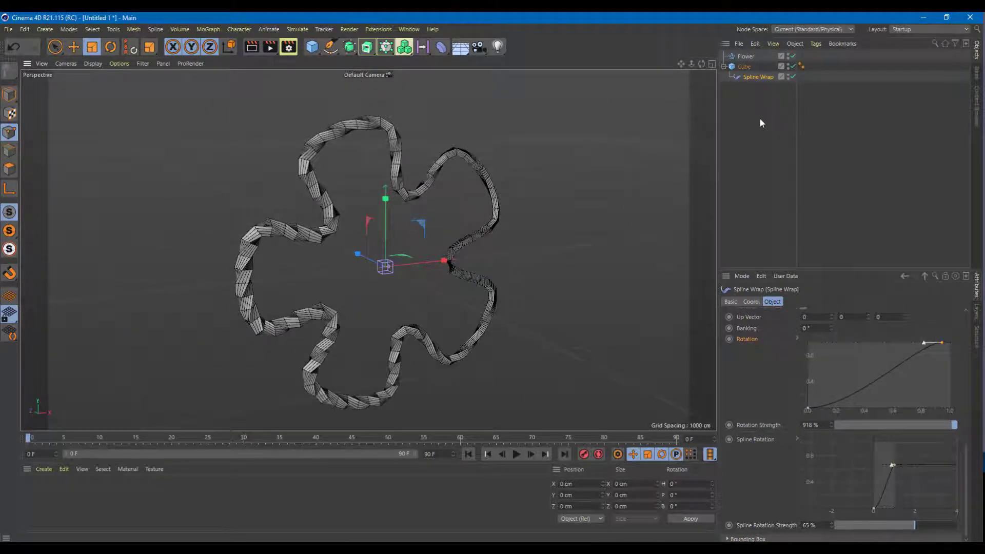
Set the cube's X segments to 163 and both its Y and Z segments to 1.
left_click(744, 66)
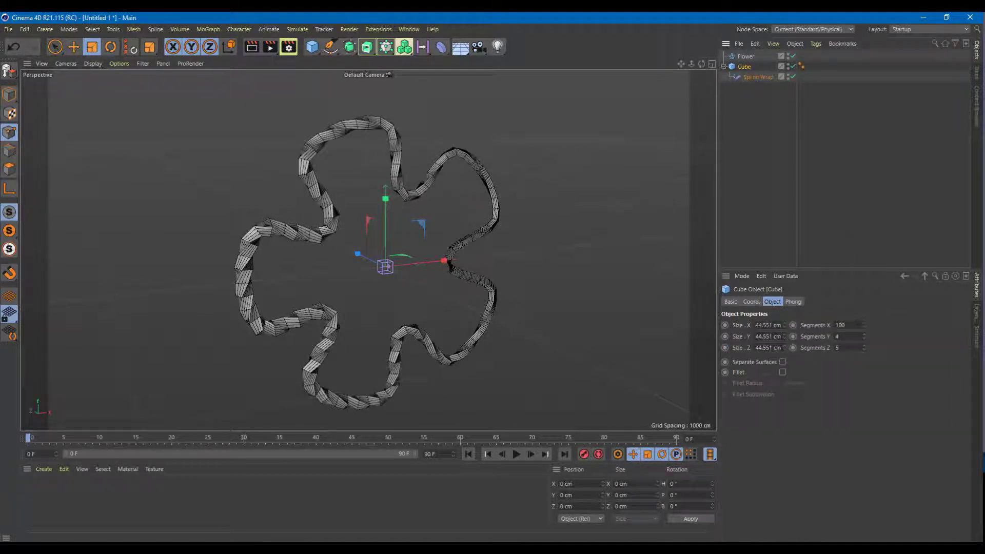
left_click_drag(865, 335, 865, 295)
scroll(548, 261, "up", 5)
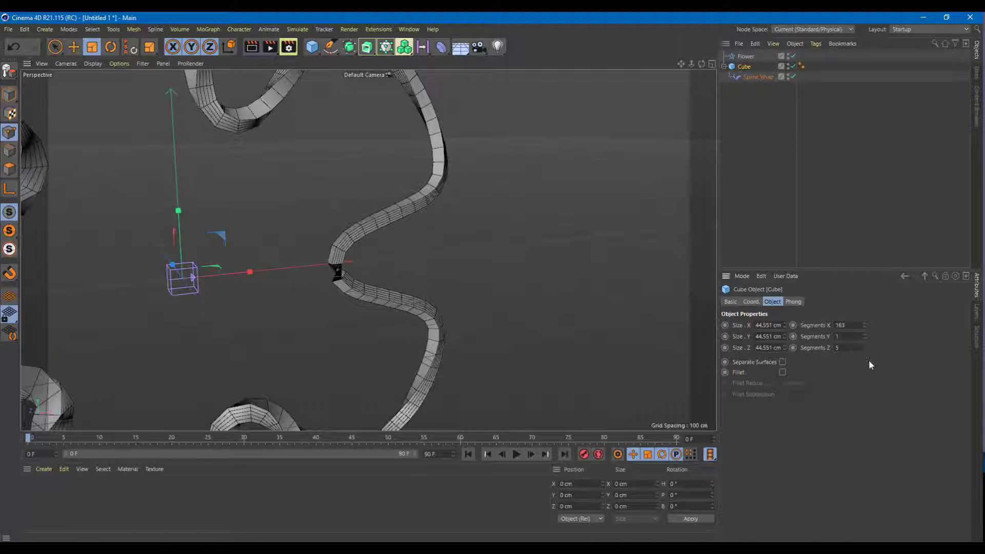
left_click_drag(862, 348, 862, 353)
left_click_drag(513, 310, 451, 336, "alt")
Increase the cube's X segments to 393 and render the view to preview the twisted flower outline.
left_click_drag(864, 325, 865, 306)
scroll(485, 373, "down", 5)
left_click_drag(503, 361, 541, 424, "alt")
scroll(349, 331, "up", 2)
left_click_drag(395, 341, 429, 282, "alt")
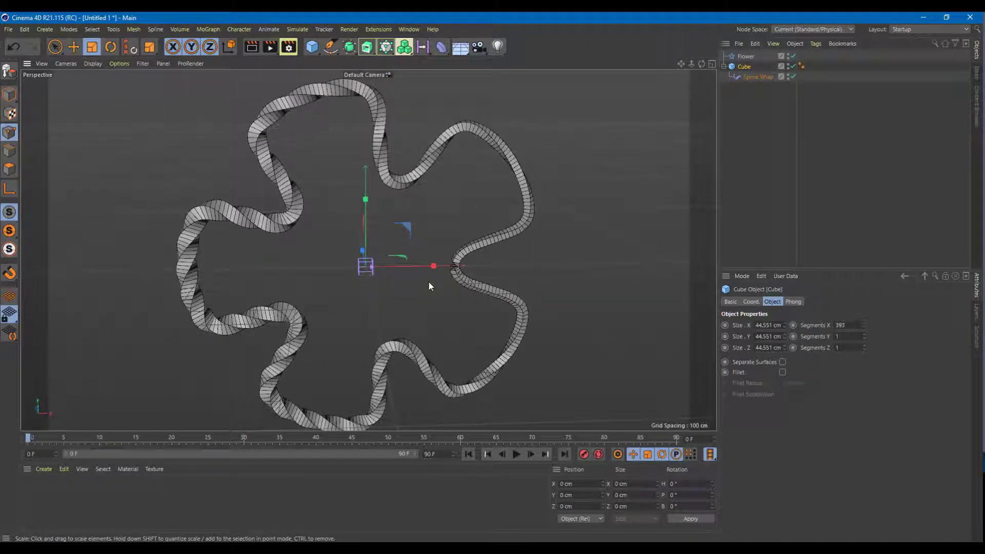
key("ctrl+r")
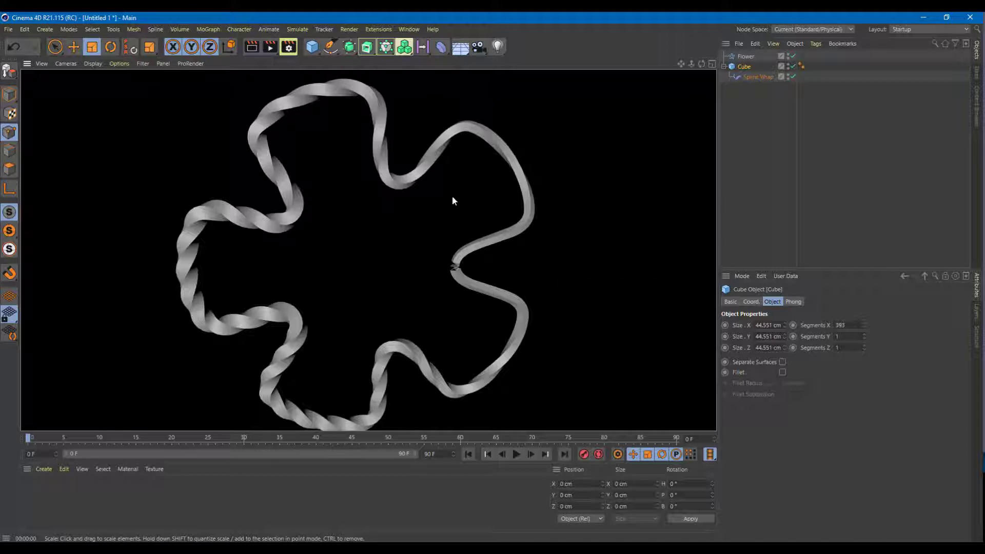
scroll(495, 211, "down", 1)
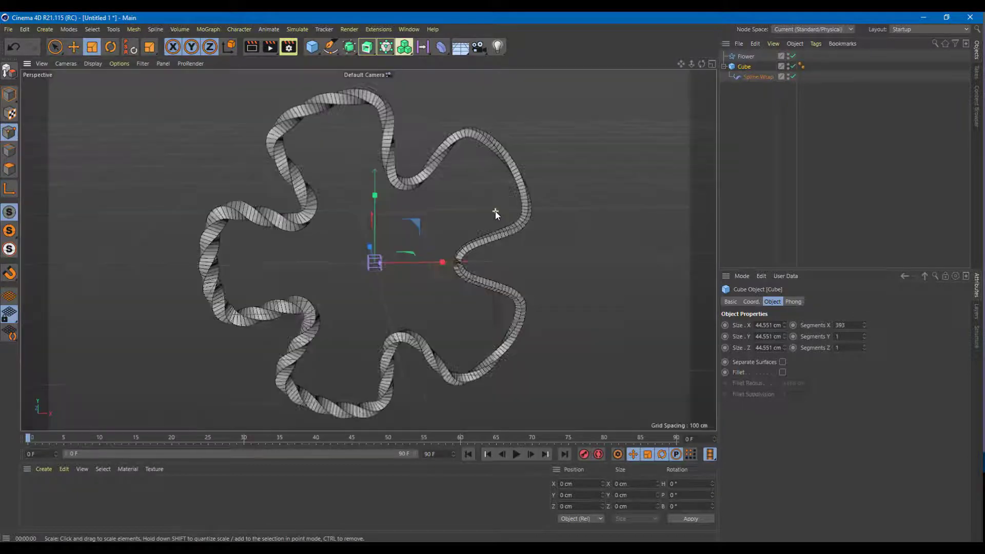
Try out the Spline Wrap's To value, return it to 100%, and keep the End Mode at Extend.
left_click(754, 76)
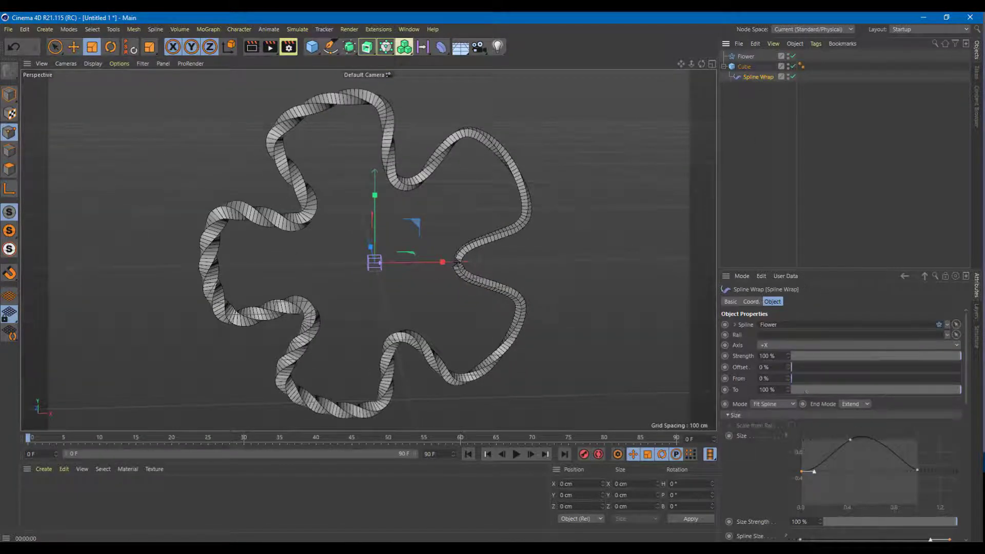
mouse_move(966, 374)
left_mouse_down()
mouse_move(970, 420)
mouse_move(981, 370)
left_mouse_up()
left_click_drag(925, 390, 959, 393)
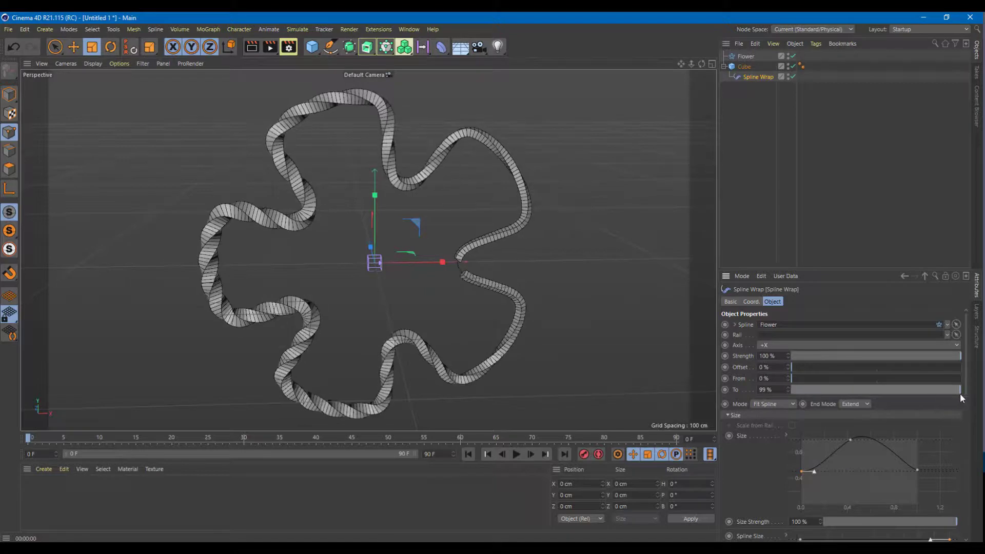
left_click(862, 405)
left_click(858, 427)
Try the Keep Length mode on the Spline Wrap with From at 20%, and restore Fit Spline mode with From at 0%.
left_click(787, 404)
left_click(776, 426)
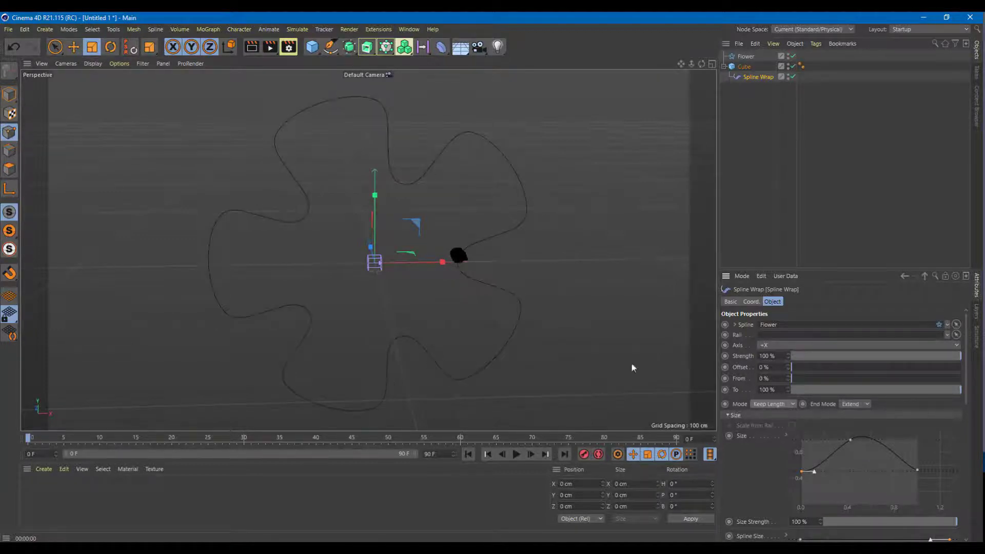
scroll(464, 257, "up", 3)
scroll(527, 239, "down", 5)
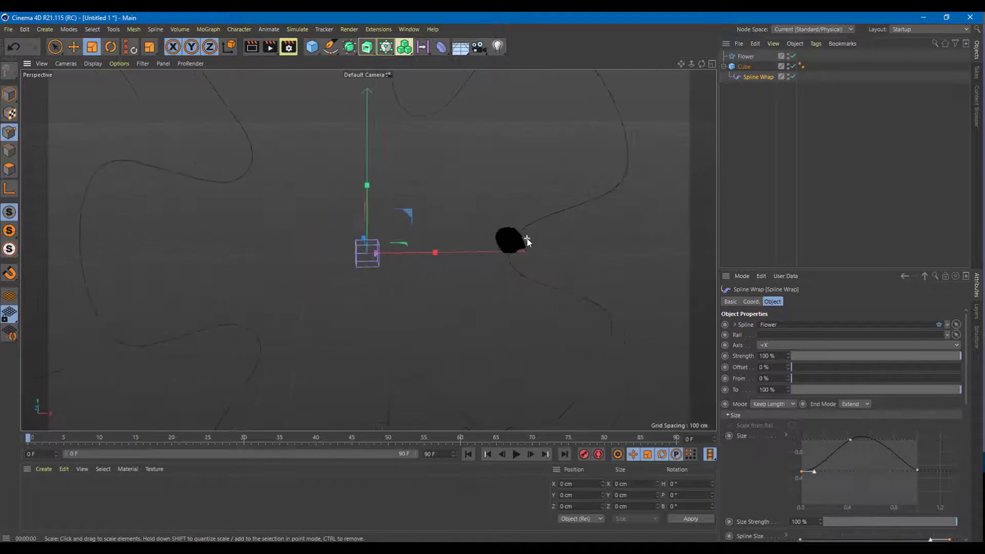
left_click(826, 378)
left_click_drag(827, 367, 785, 383)
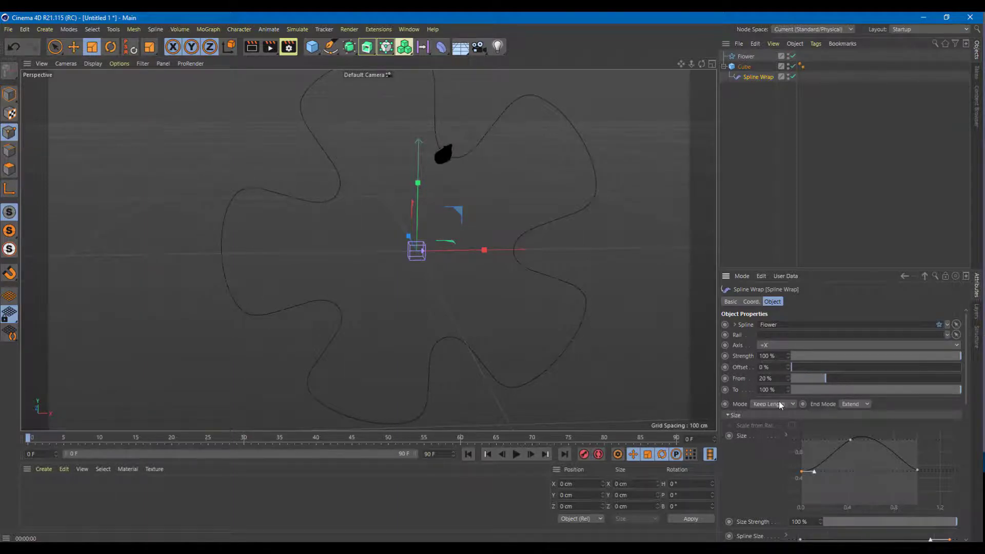
left_click(795, 414)
left_click(771, 415)
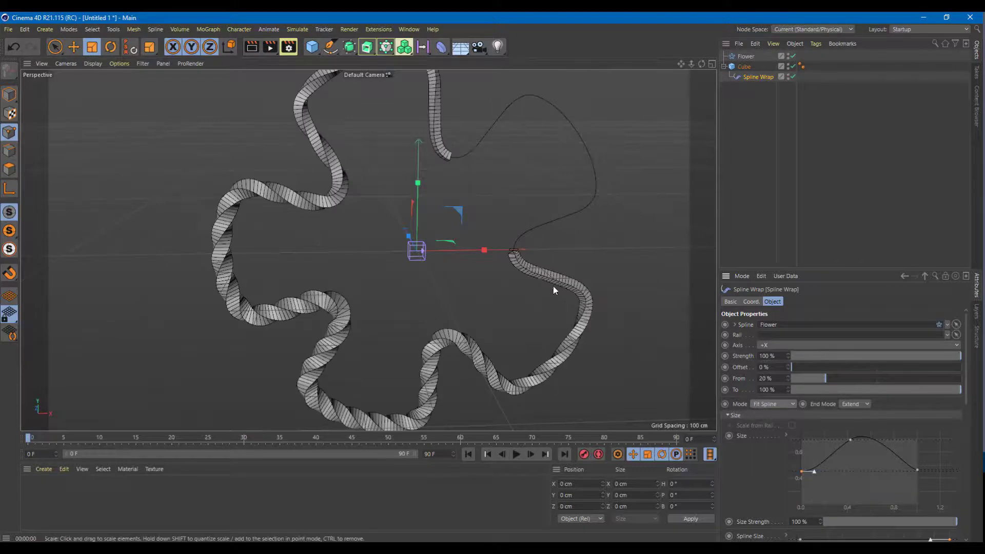
scroll(564, 284, "down", 3)
left_click_drag(830, 379, 726, 358)
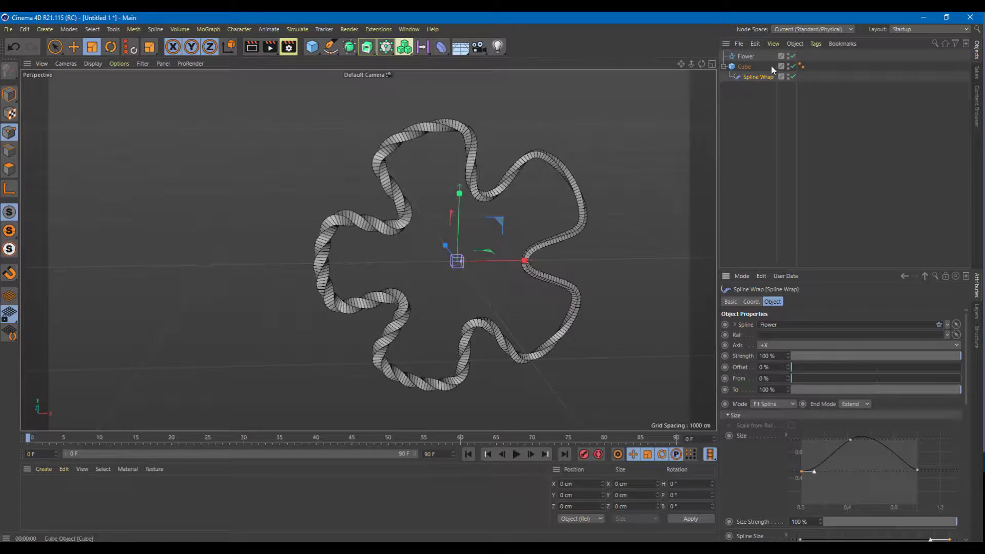